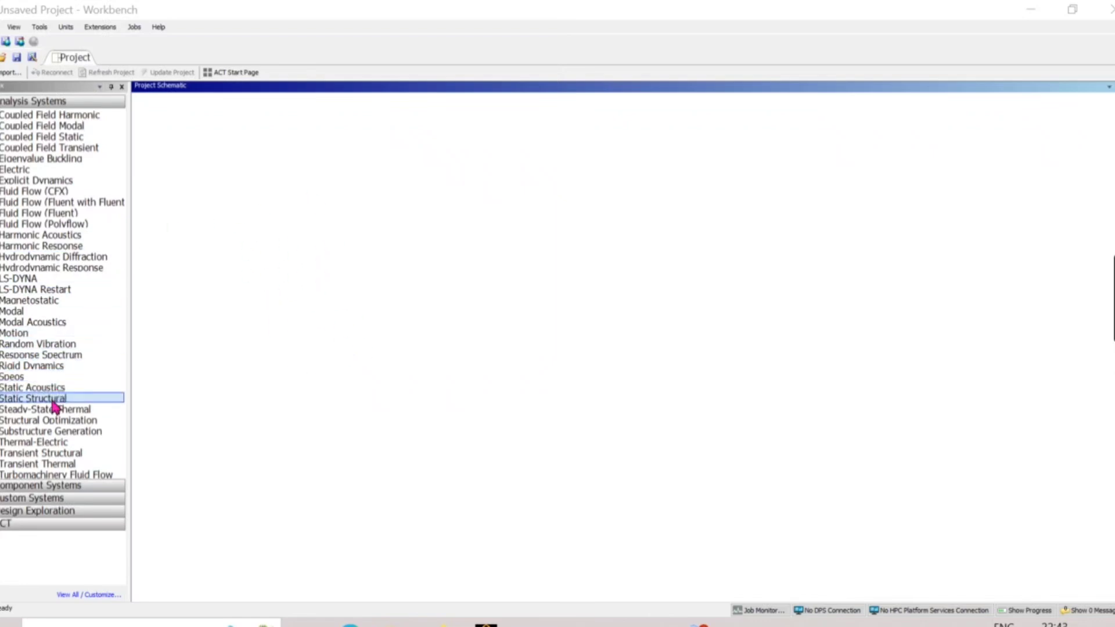
Place a Static Structural system in the project schematic and select its Geometry cell
{"action": "left_click_drag", "start_coordinate": [54, 407], "coordinate": [219, 164]}
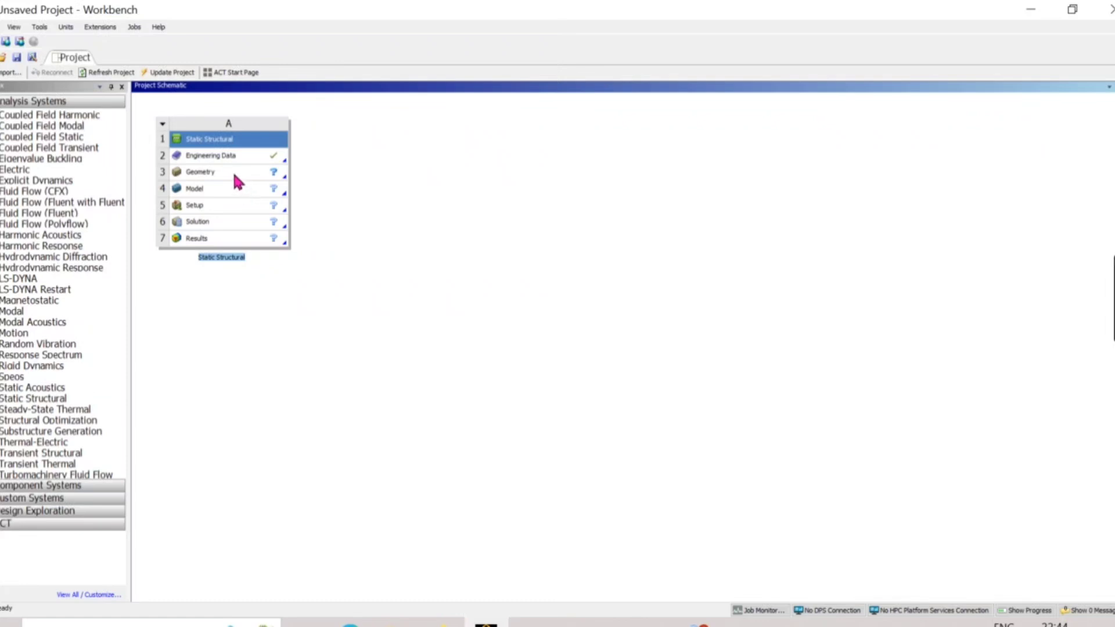
{"action": "left_click", "coordinate": [237, 179]}
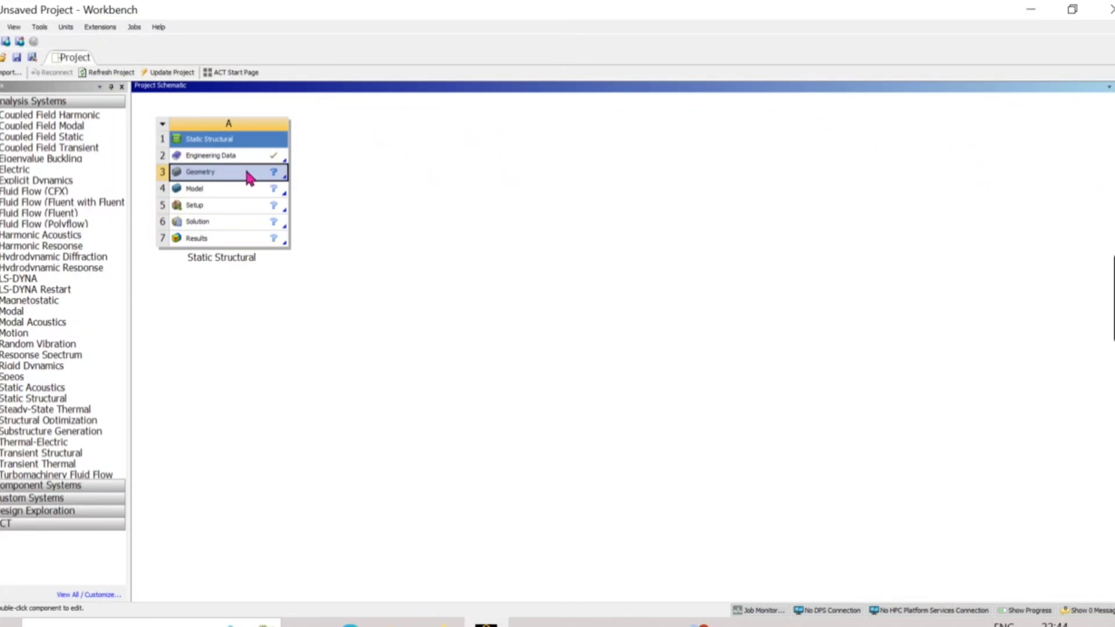
Import the beam geometry file and open the Model cell in Mechanical
{"action": "right_click", "coordinate": [249, 177]}
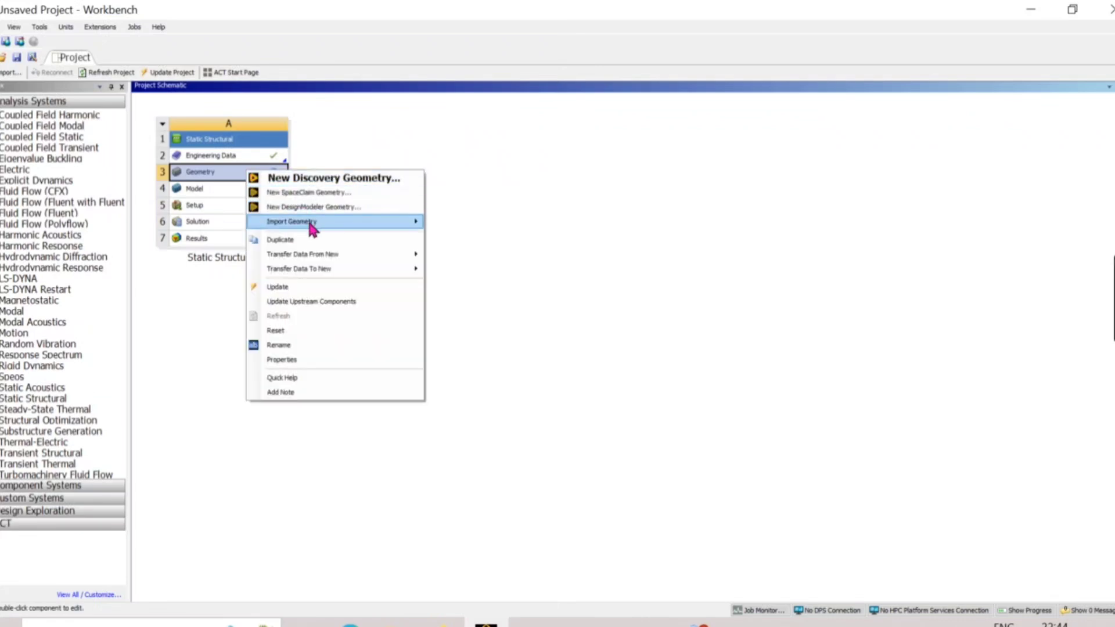
{"action": "mouse_move", "coordinate": [394, 223]}
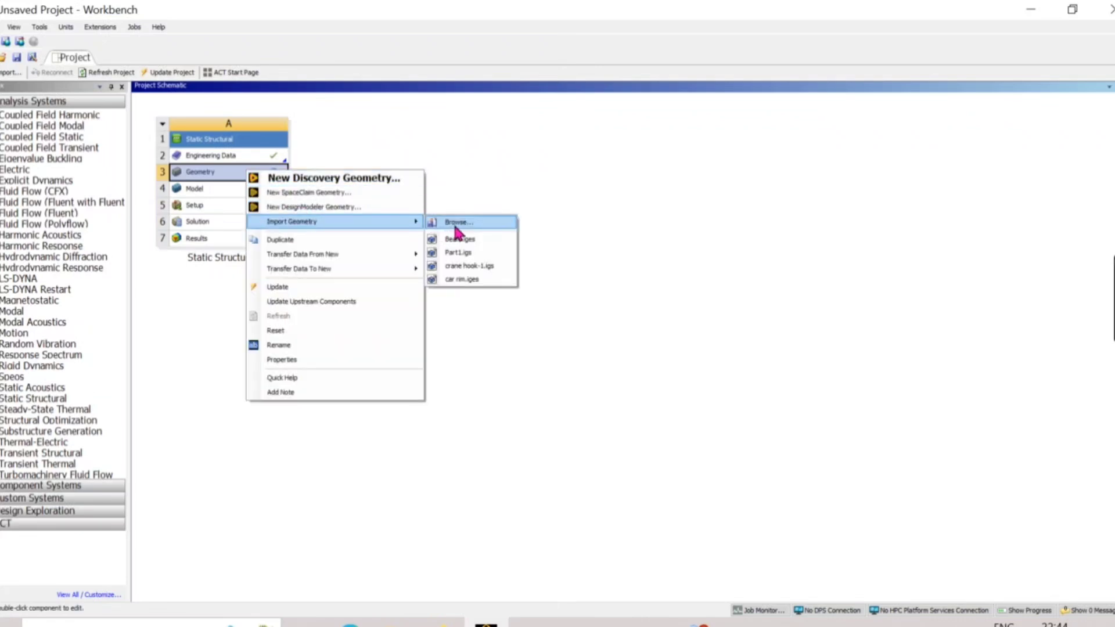
{"action": "left_click", "coordinate": [475, 252]}
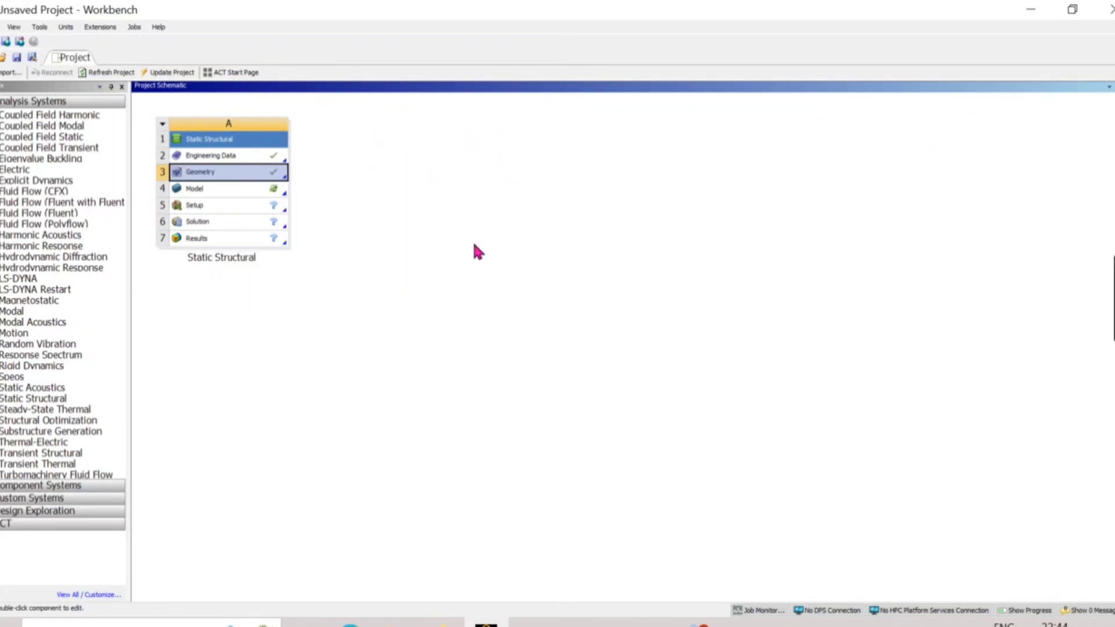
{"action": "left_click", "coordinate": [226, 191]}
{"action": "double_click", "coordinate": [226, 192]}
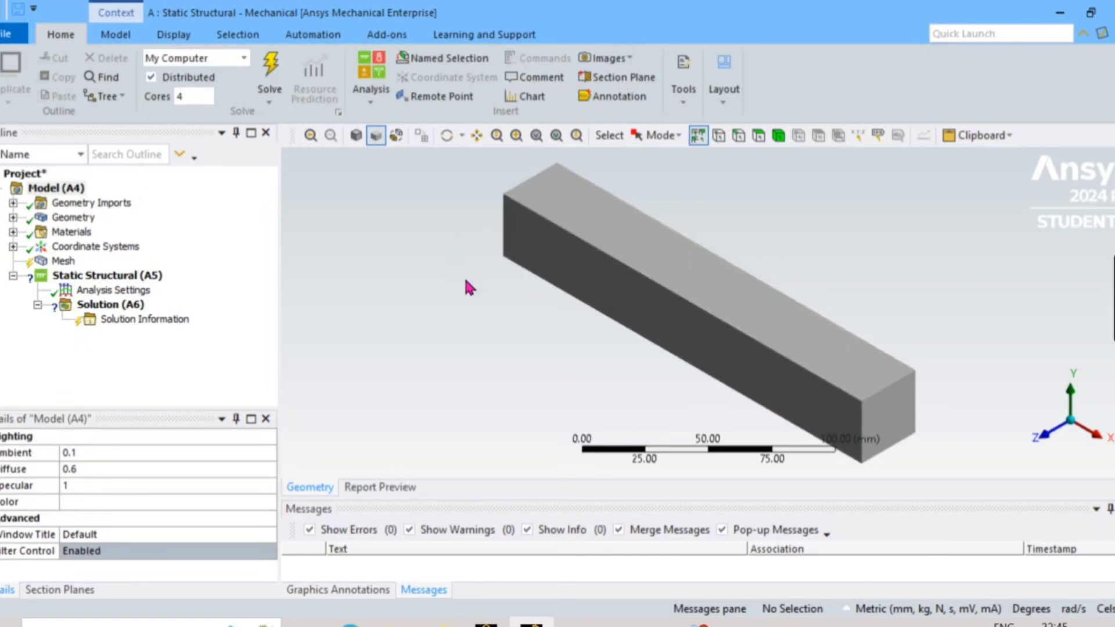
Add a Fixed Support scoped to both end faces of the bar (2 faces)
{"action": "left_click", "coordinate": [111, 291]}
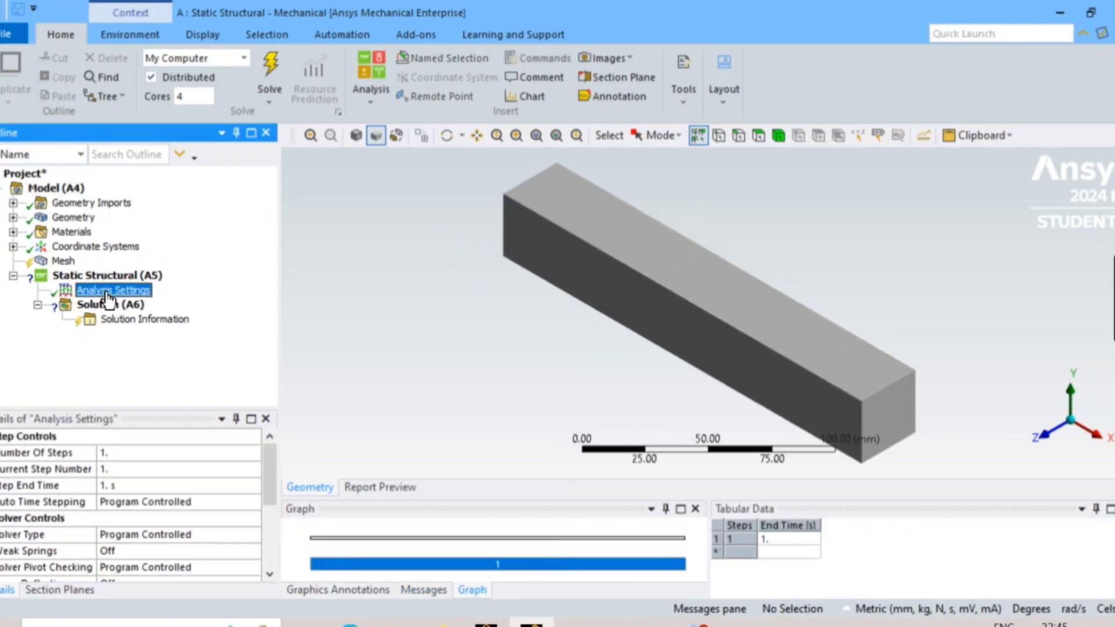
{"action": "right_click", "coordinate": [108, 294]}
{"action": "mouse_move", "coordinate": [176, 299]}
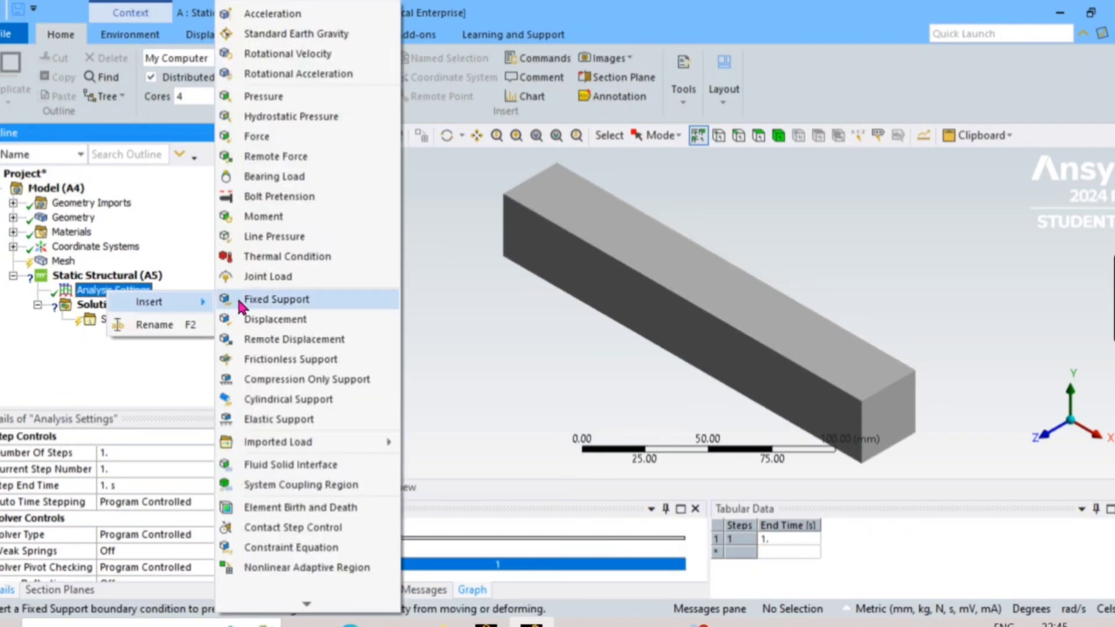
{"action": "left_click", "coordinate": [238, 298]}
{"action": "middle_click_drag", "start_coordinate": [427, 309], "coordinate": [632, 319]}
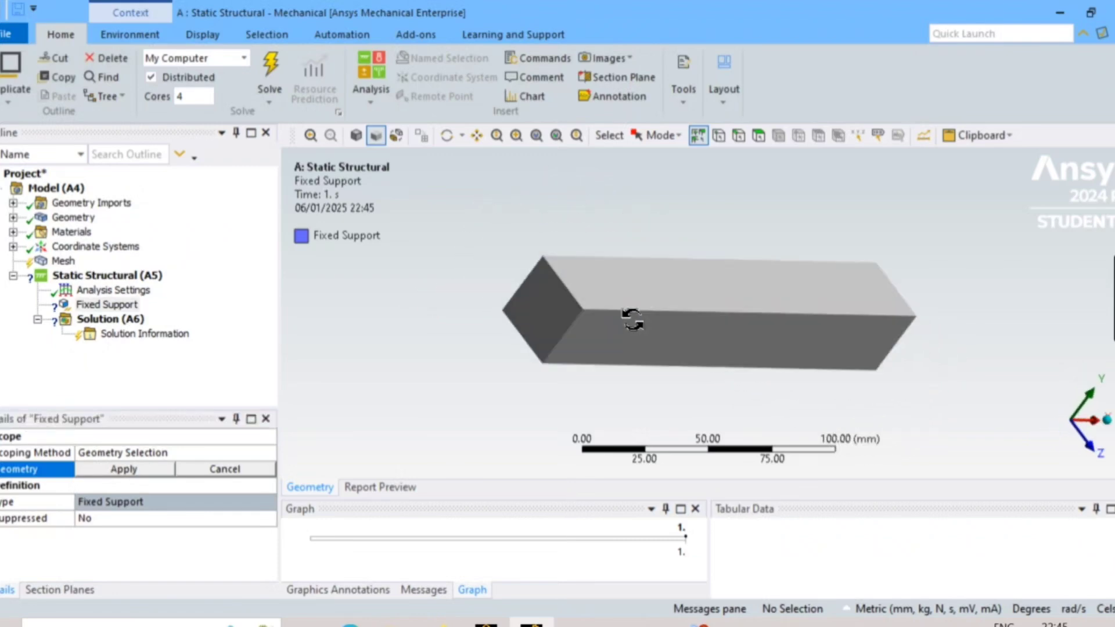
{"action": "left_click", "coordinate": [542, 310]}
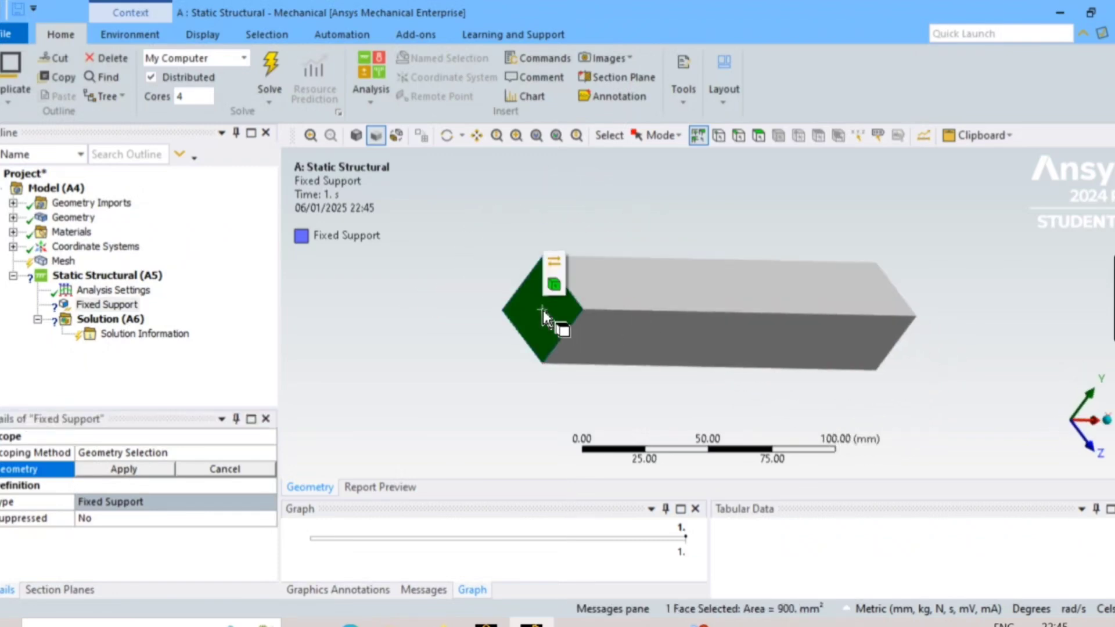
{"action": "middle_click_drag", "start_coordinate": [873, 392], "coordinate": [679, 391]}
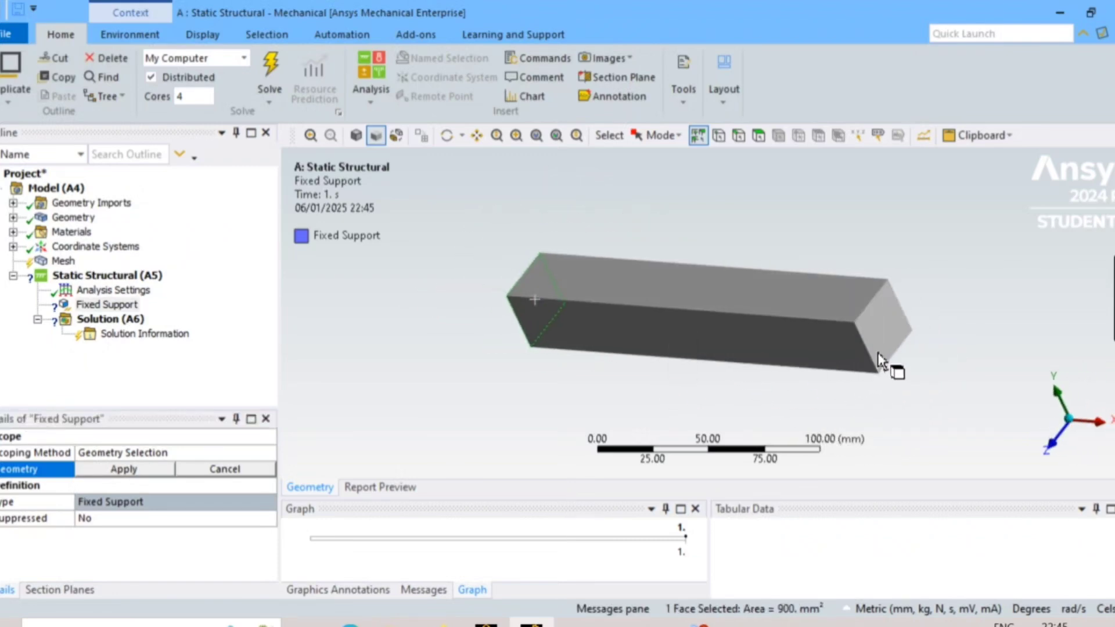
{"action": "left_click", "coordinate": [893, 338], "text": "ctrl"}
{"action": "left_click", "coordinate": [116, 469]}
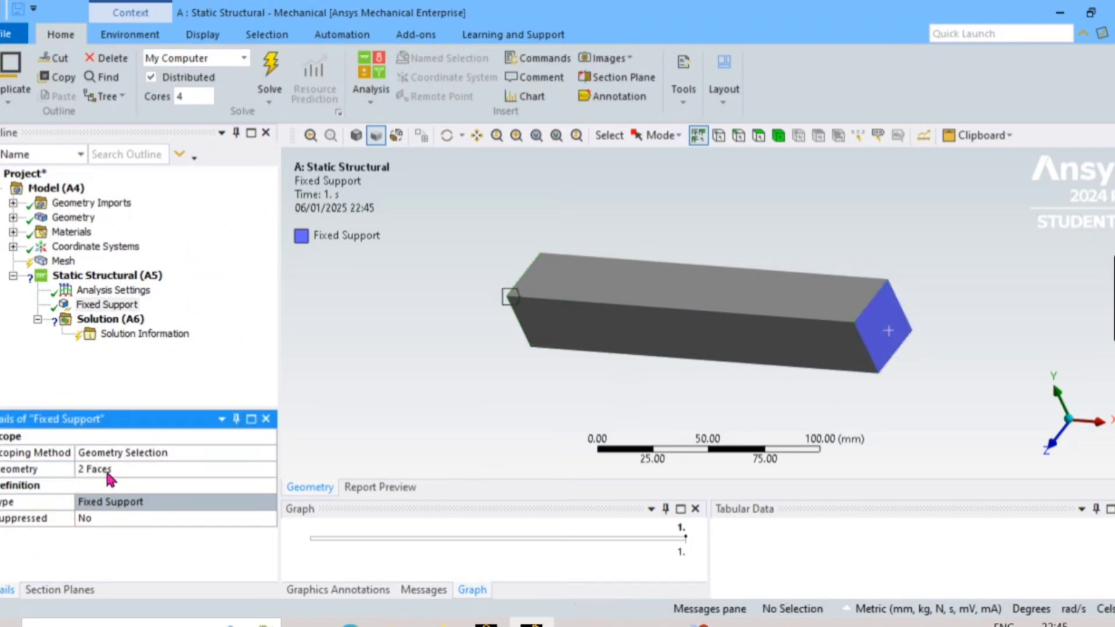
{"action": "left_click", "coordinate": [113, 290]}
{"action": "right_click", "coordinate": [115, 292]}
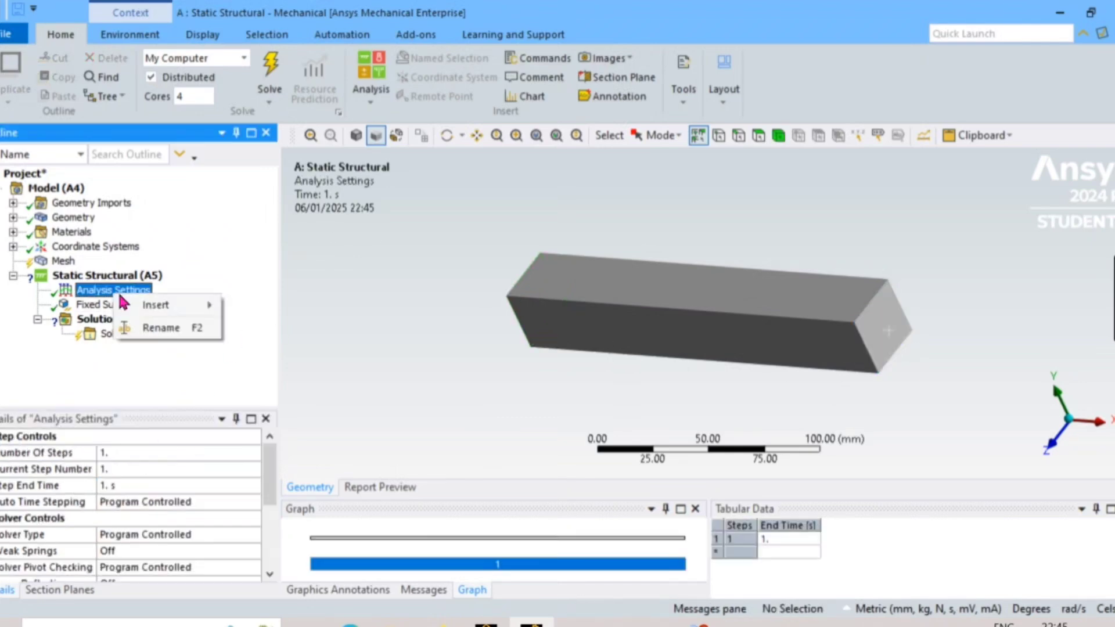
Apply a Force to the top face, defined by components with Y = -1000 N
{"action": "mouse_move", "coordinate": [156, 304]}
{"action": "left_click", "coordinate": [267, 136]}
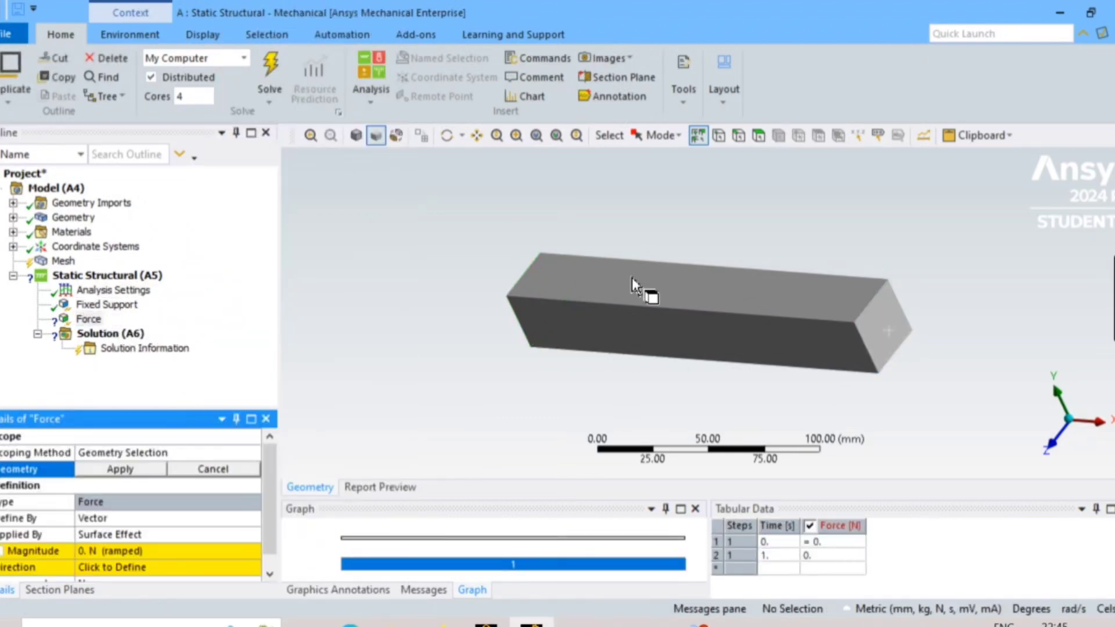
{"action": "left_click", "coordinate": [656, 293]}
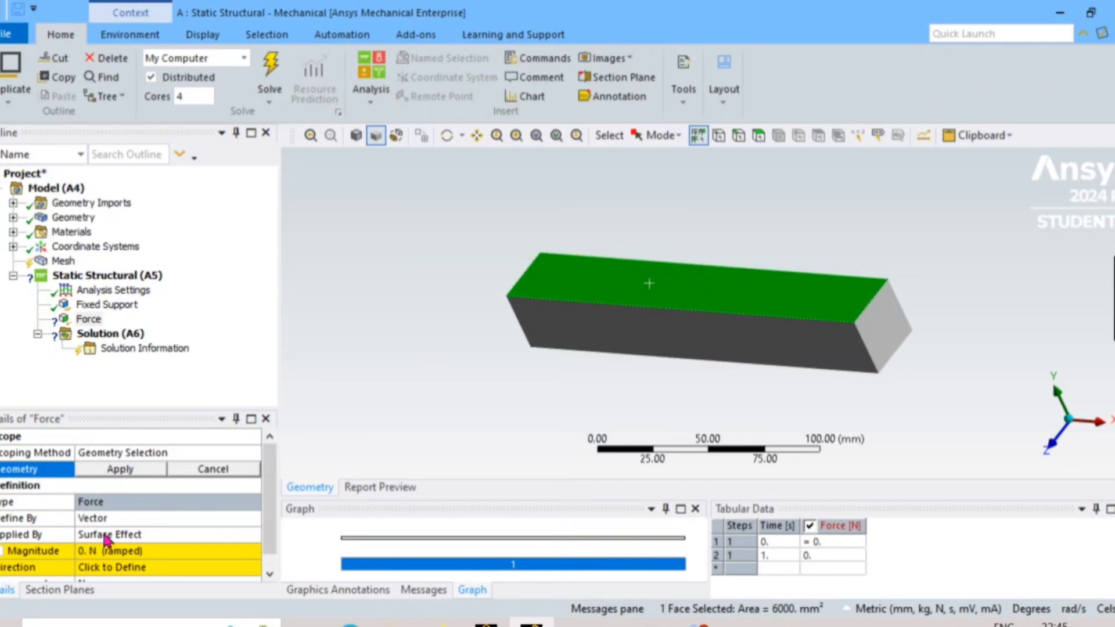
{"action": "left_click", "coordinate": [134, 518]}
{"action": "left_click", "coordinate": [253, 518]}
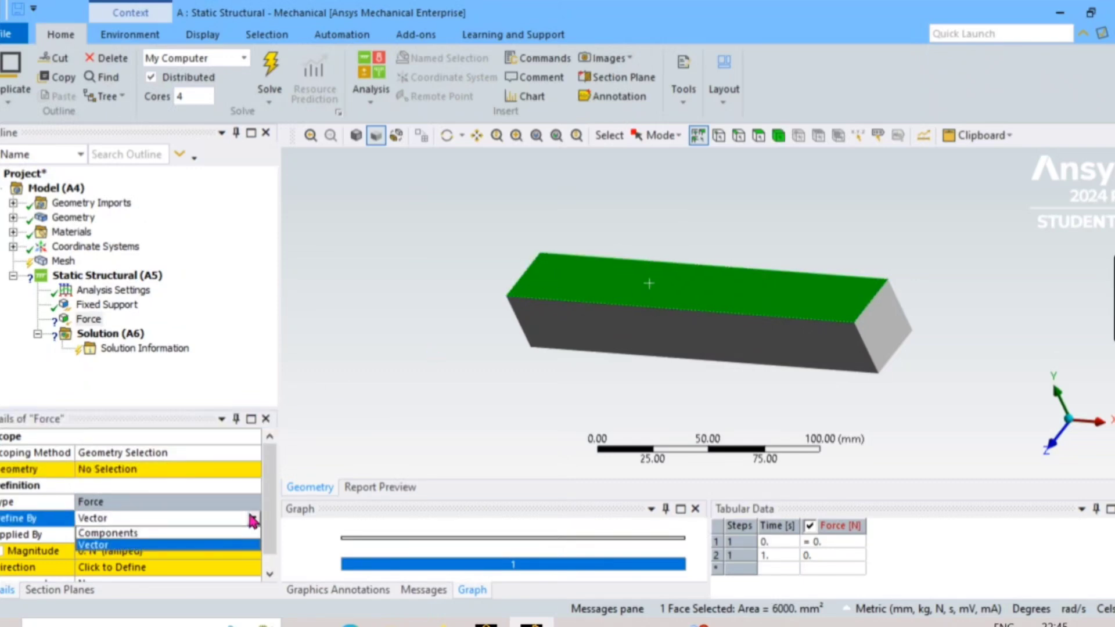
{"action": "left_click", "coordinate": [208, 535]}
{"action": "left_click", "coordinate": [151, 534]}
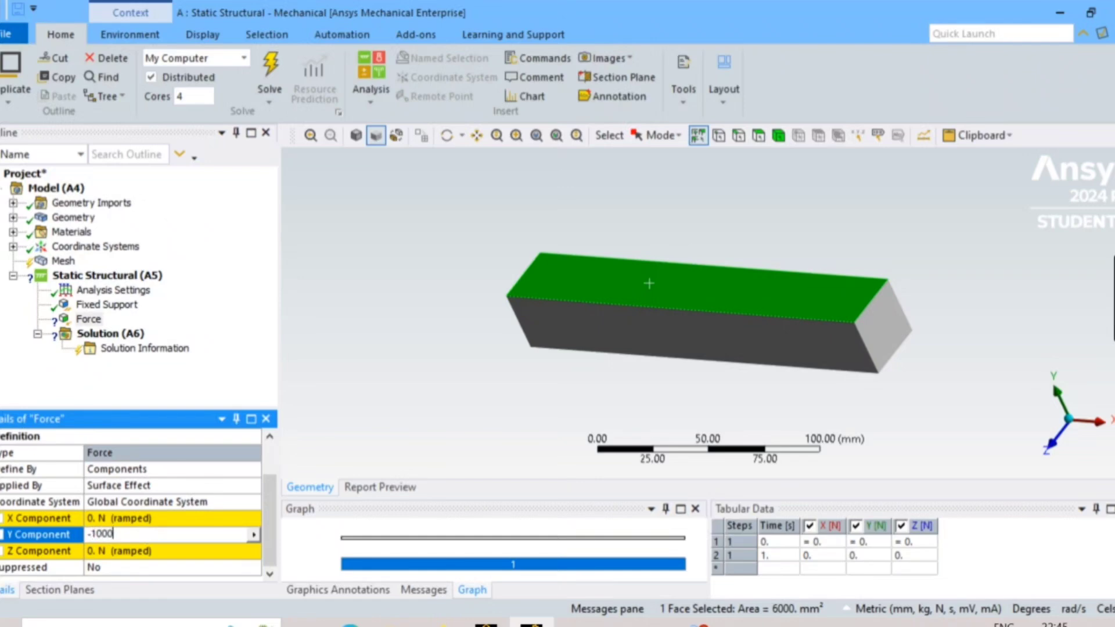
{"action": "key", "text": "Return"}
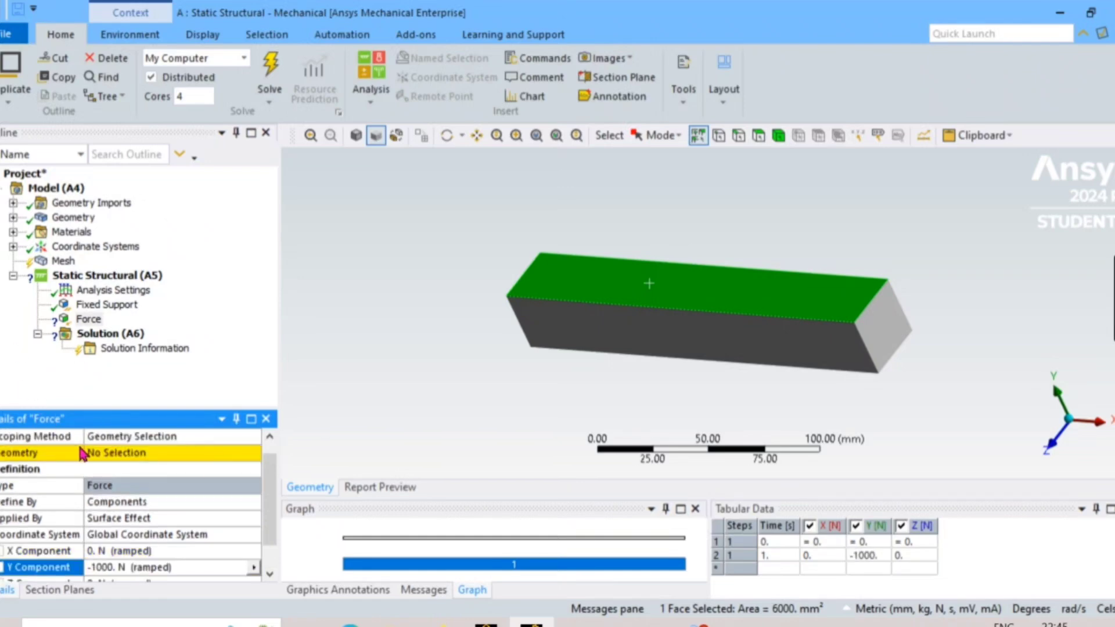
{"action": "left_click", "coordinate": [98, 457]}
{"action": "left_click", "coordinate": [100, 458]}
{"action": "mouse_move", "coordinate": [390, 378]}
{"action": "middle_mouse_down"}
{"action": "mouse_move", "coordinate": [586, 292]}
{"action": "mouse_move", "coordinate": [510, 301]}
{"action": "mouse_move", "coordinate": [567, 331]}
{"action": "mouse_move", "coordinate": [439, 337]}
{"action": "mouse_move", "coordinate": [476, 273]}
{"action": "mouse_move", "coordinate": [801, 316]}
{"action": "mouse_move", "coordinate": [706, 296]}
{"action": "mouse_move", "coordinate": [515, 349]}
{"action": "mouse_move", "coordinate": [534, 368]}
{"action": "mouse_move", "coordinate": [557, 303]}
{"action": "mouse_move", "coordinate": [556, 326]}
{"action": "mouse_move", "coordinate": [598, 311]}
{"action": "mouse_move", "coordinate": [577, 325]}
{"action": "middle_mouse_up"}
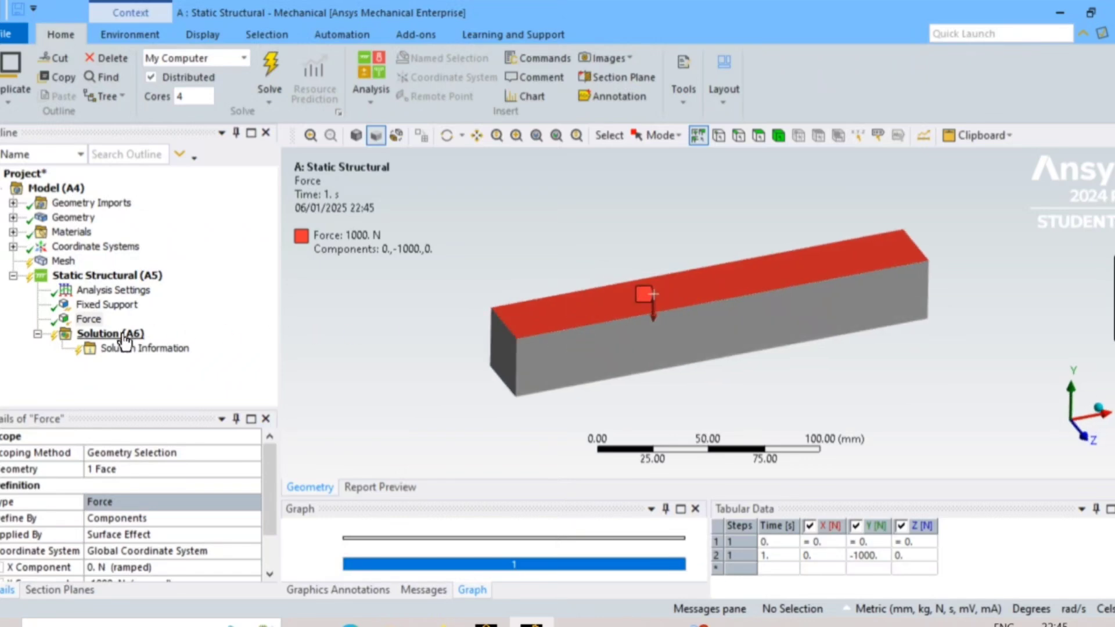
Insert an Equivalent (von-Mises) Stress result under Solution
{"action": "left_click", "coordinate": [124, 337]}
{"action": "right_click", "coordinate": [124, 336]}
{"action": "mouse_move", "coordinate": [168, 345]}
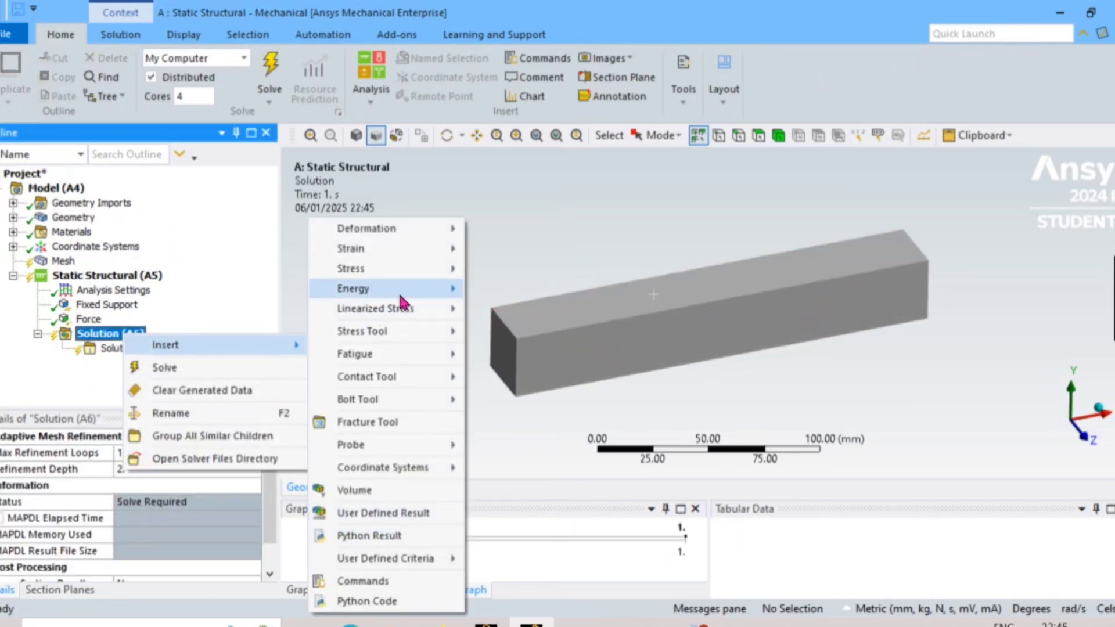
{"action": "mouse_move", "coordinate": [415, 269]}
{"action": "left_click", "coordinate": [517, 271]}
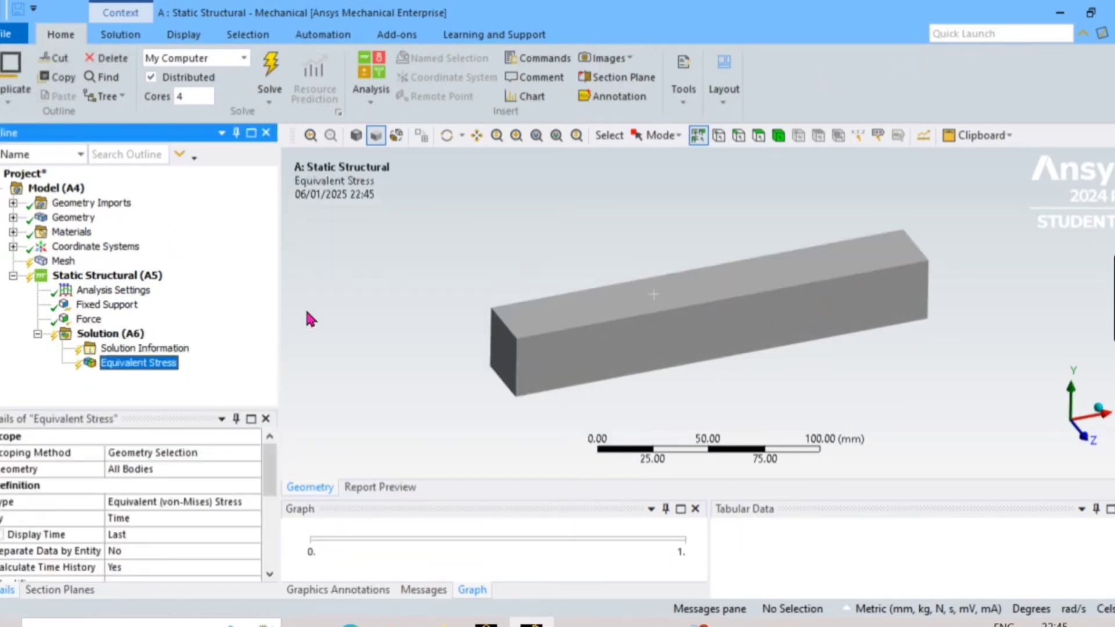
Solve and view the Equivalent Stress contour, peaking at 3.7767 MPa
{"action": "left_click", "coordinate": [130, 337]}
{"action": "right_click", "coordinate": [149, 335]}
{"action": "key", "text": "Escape"}
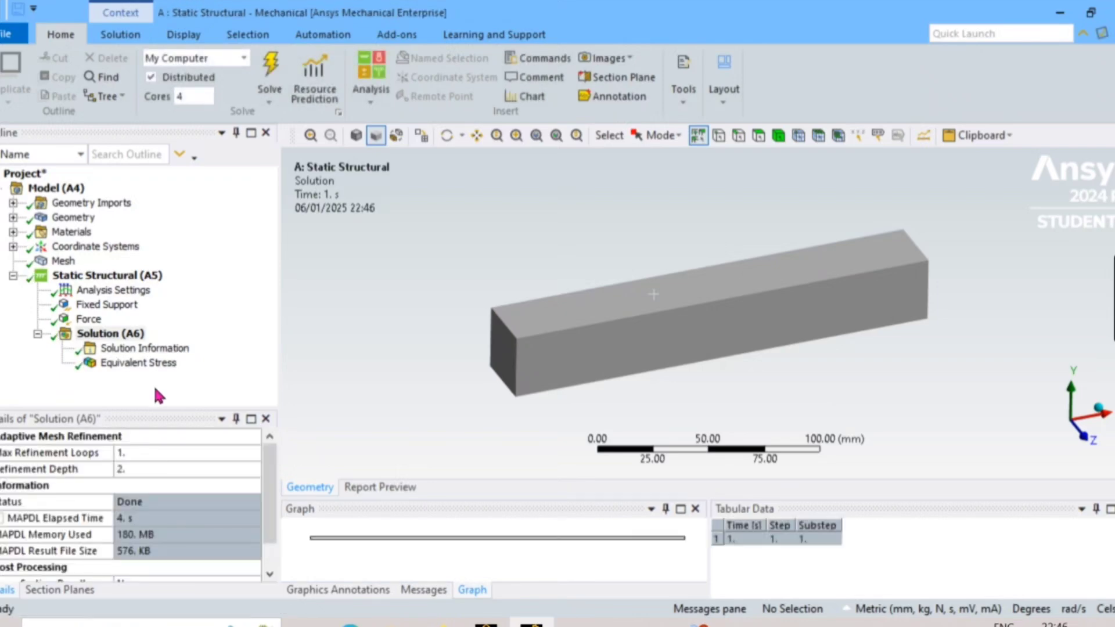
{"action": "left_click", "coordinate": [138, 362]}
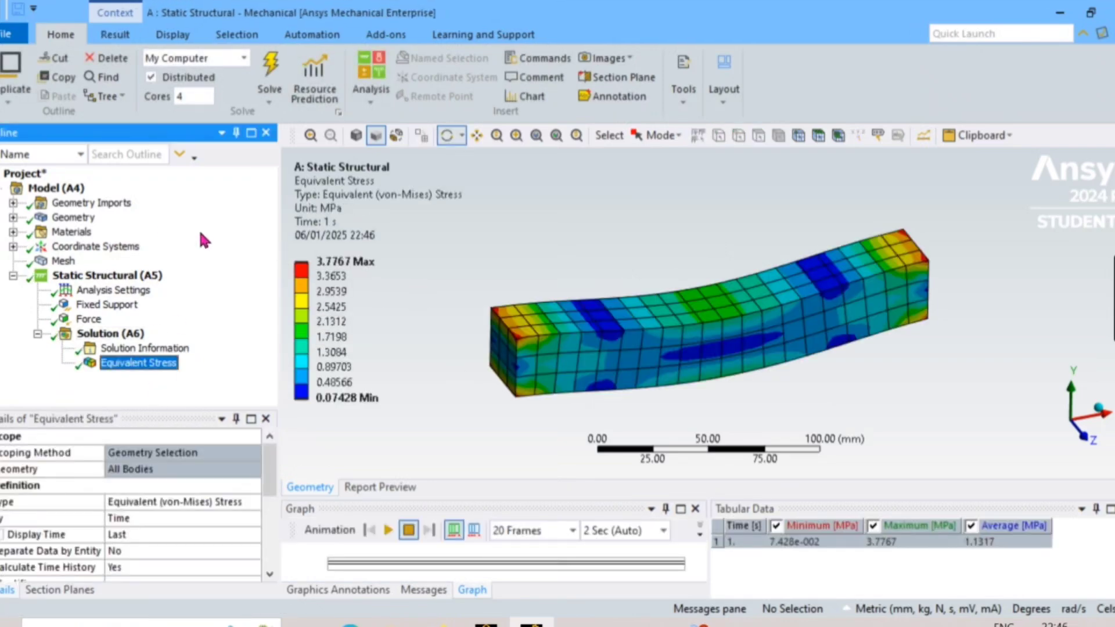
{"action": "left_click", "coordinate": [97, 336]}
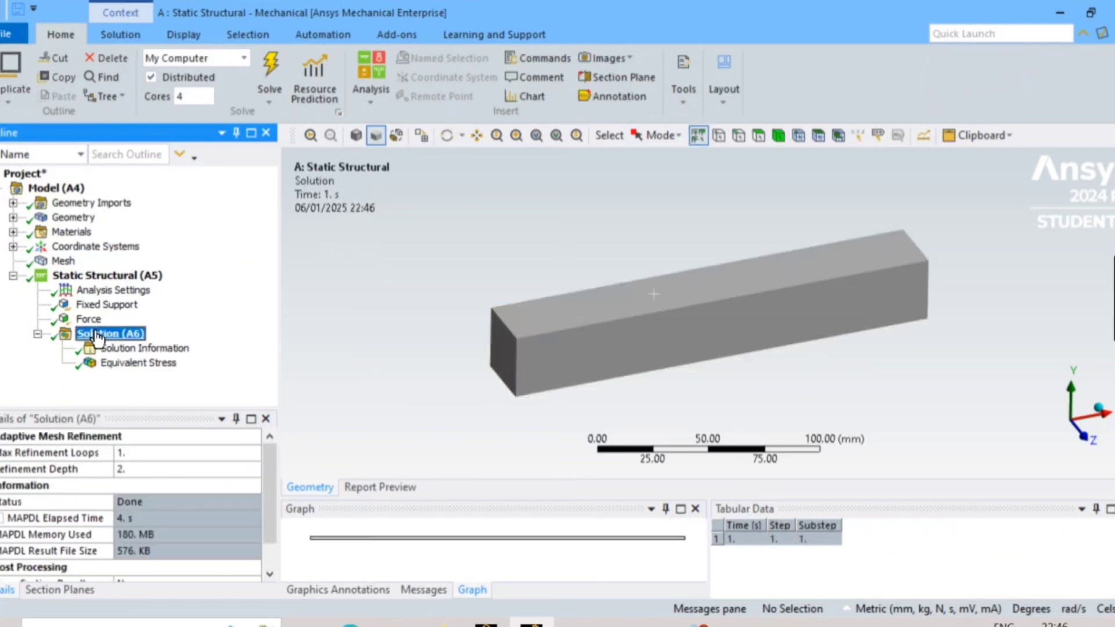
Add a Structural Optimization analysis (B5) from the Analysis list and review its settings
{"action": "left_click", "coordinate": [375, 103]}
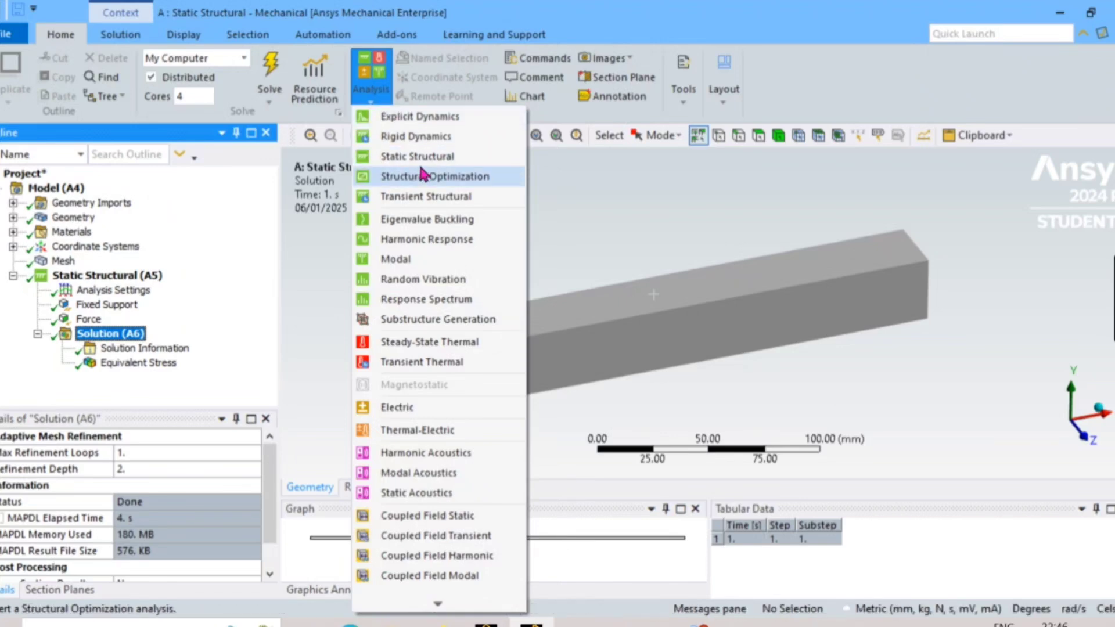
{"action": "left_click", "coordinate": [221, 283]}
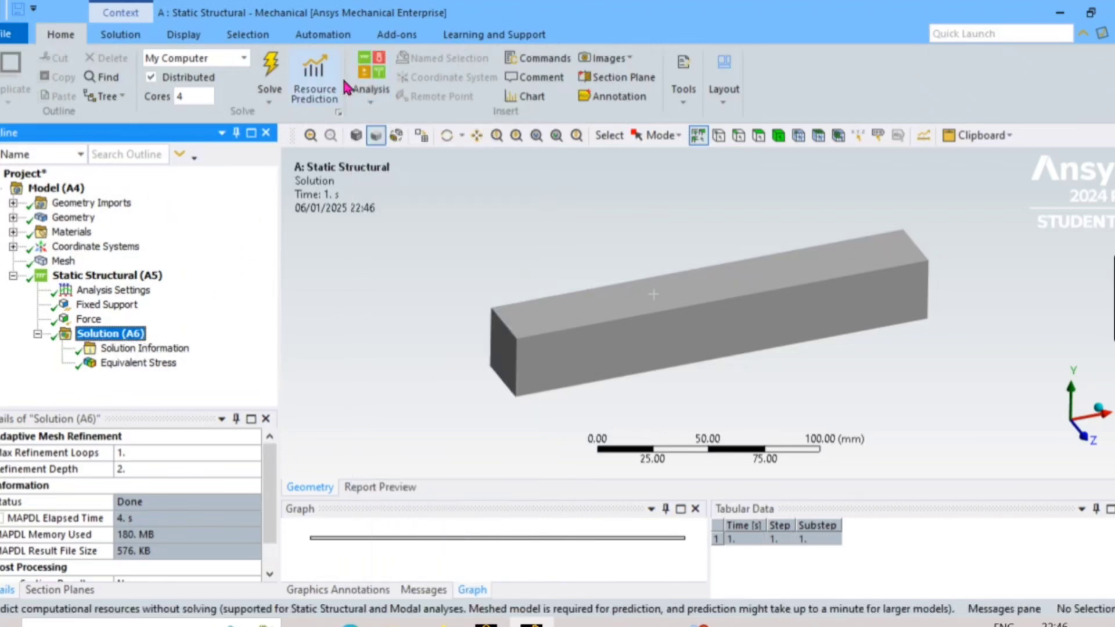
{"action": "left_click", "coordinate": [373, 101]}
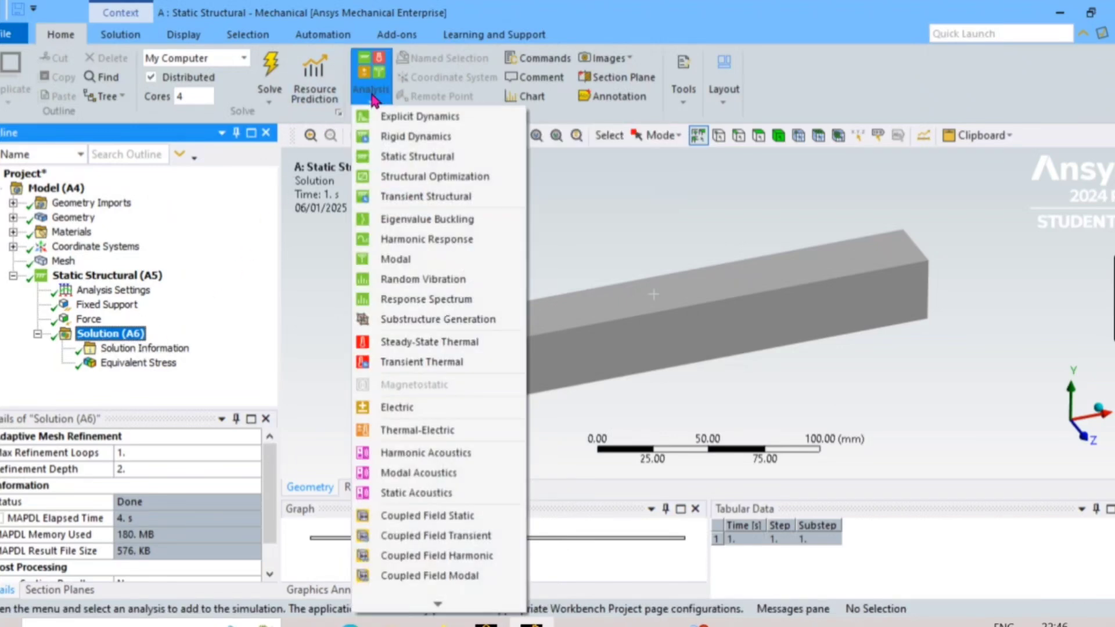
{"action": "left_click", "coordinate": [444, 184]}
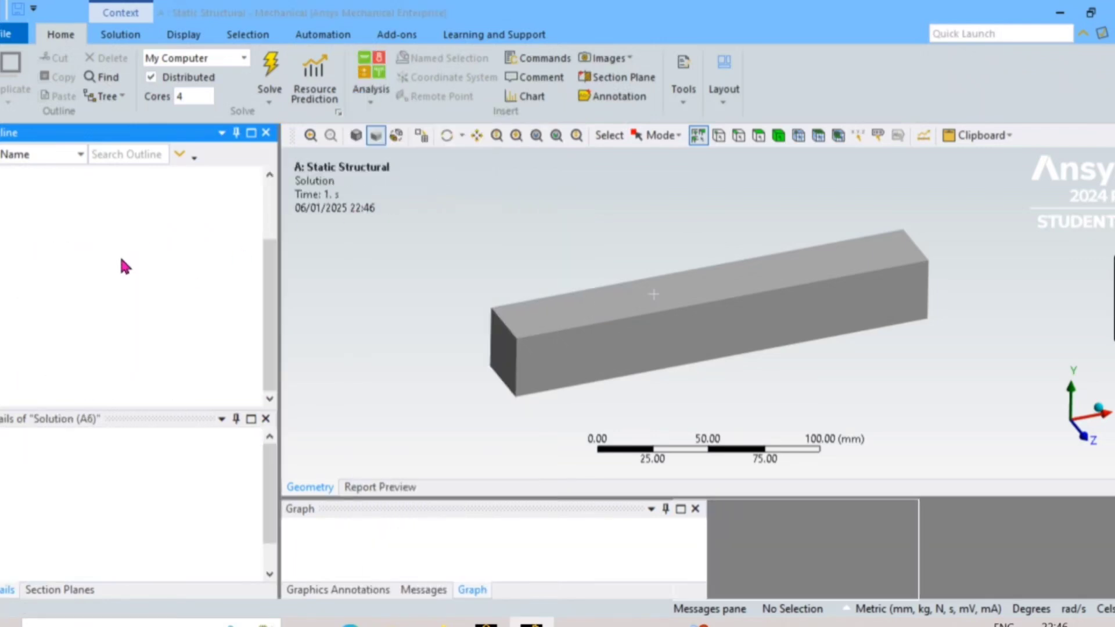
{"action": "left_click", "coordinate": [108, 310]}
{"action": "left_click", "coordinate": [119, 292]}
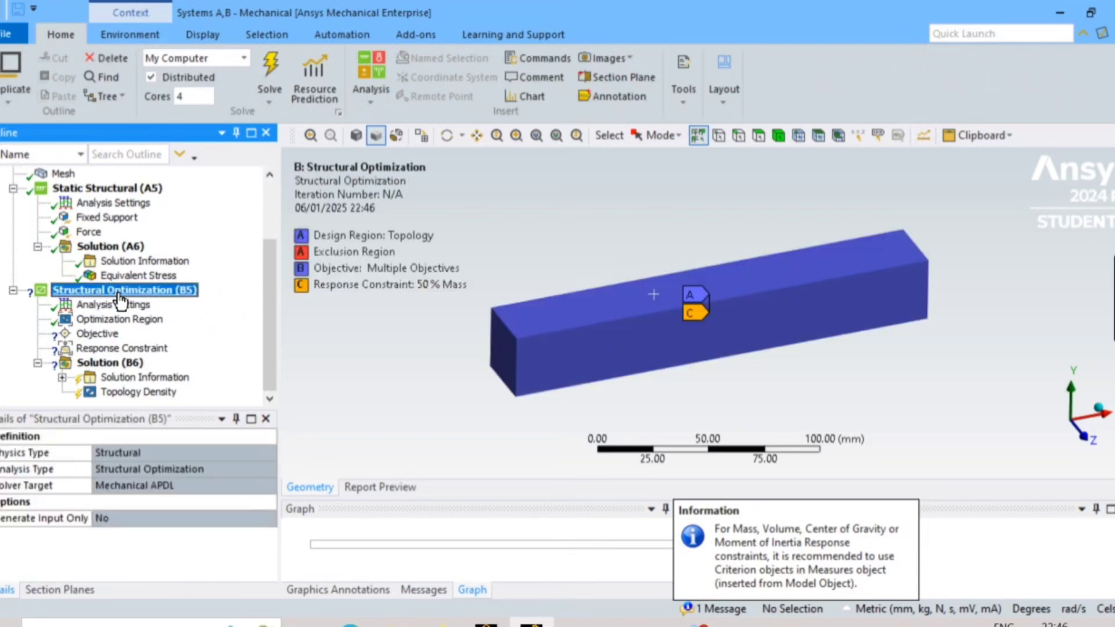
Transfer the Static Structural (A5) data into Structural Optimization (B5) and orbit the beam
{"action": "right_click", "coordinate": [120, 300]}
{"action": "mouse_move", "coordinate": [255, 303]}
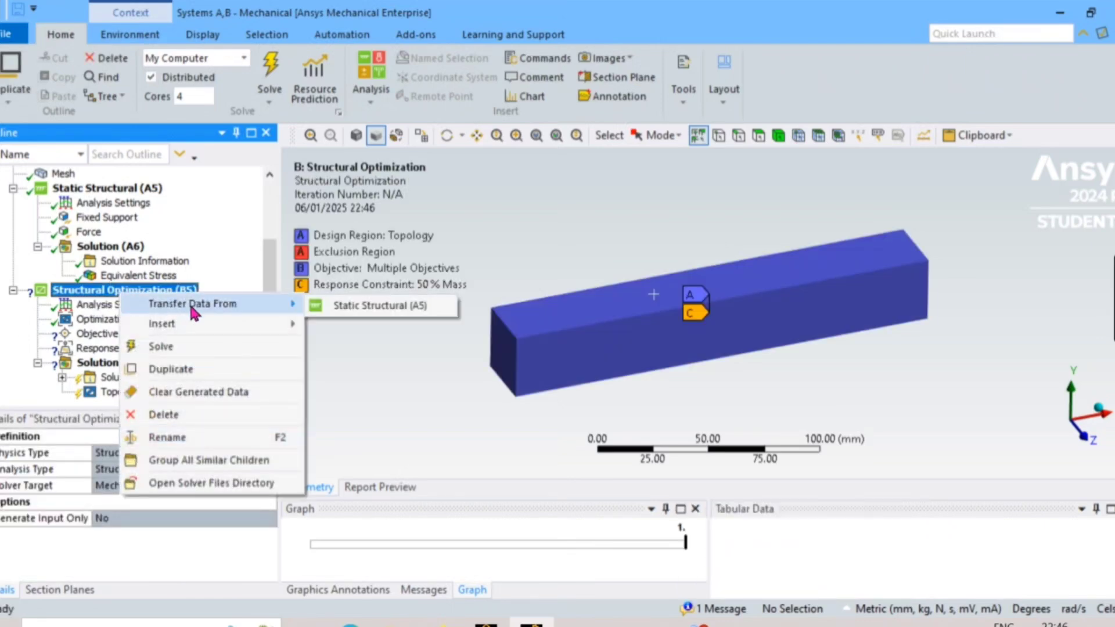
{"action": "left_click", "coordinate": [336, 310]}
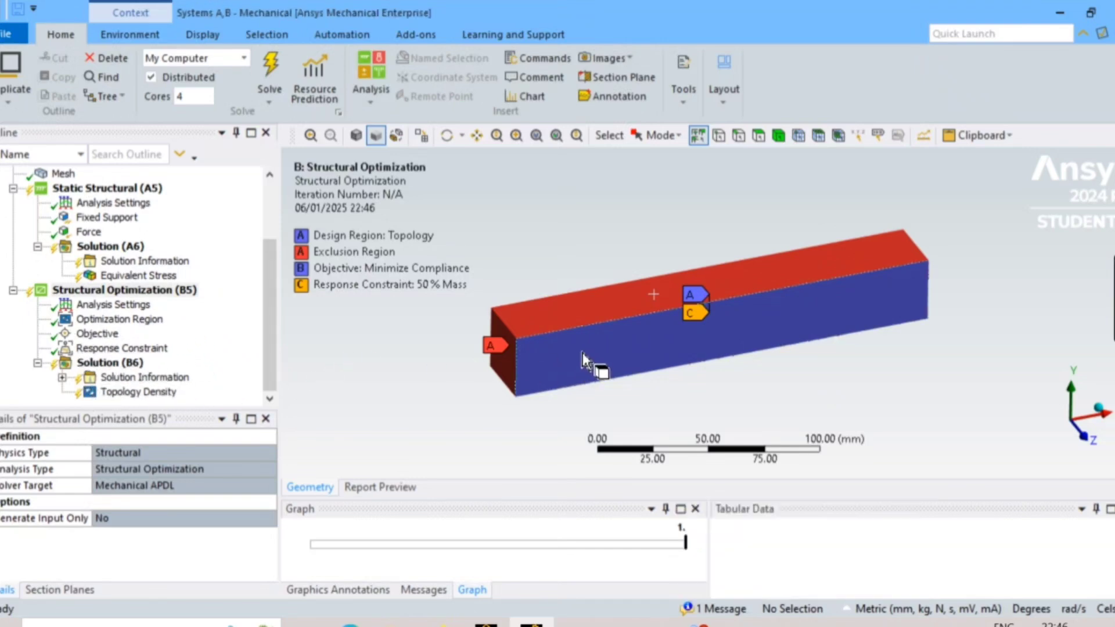
{"action": "middle_click_drag", "start_coordinate": [905, 377], "coordinate": [675, 366]}
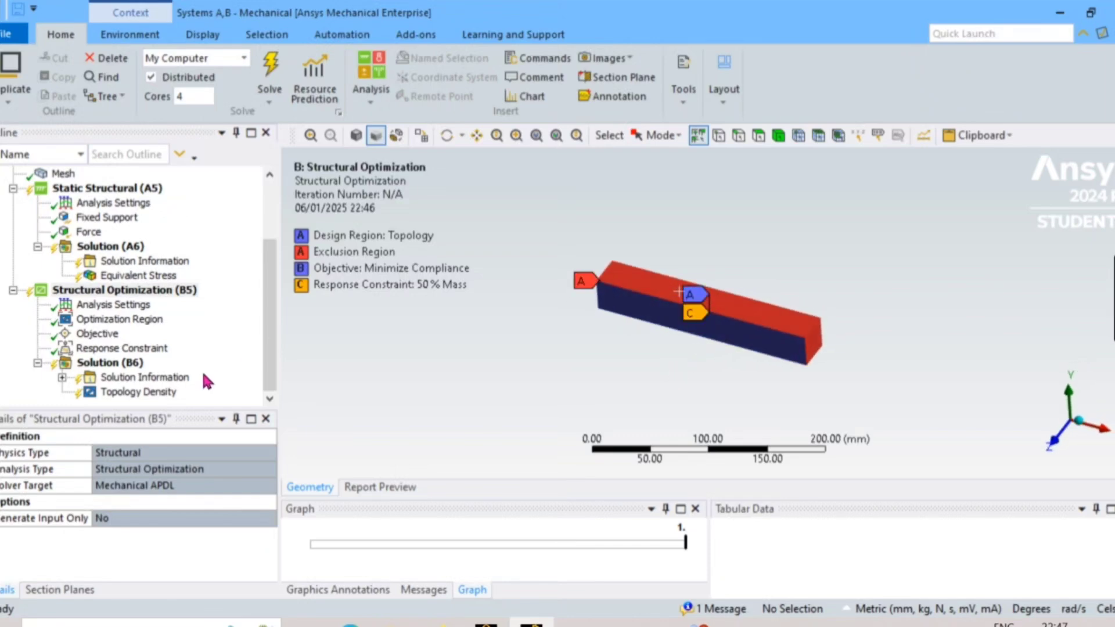
{"action": "left_click", "coordinate": [128, 393]}
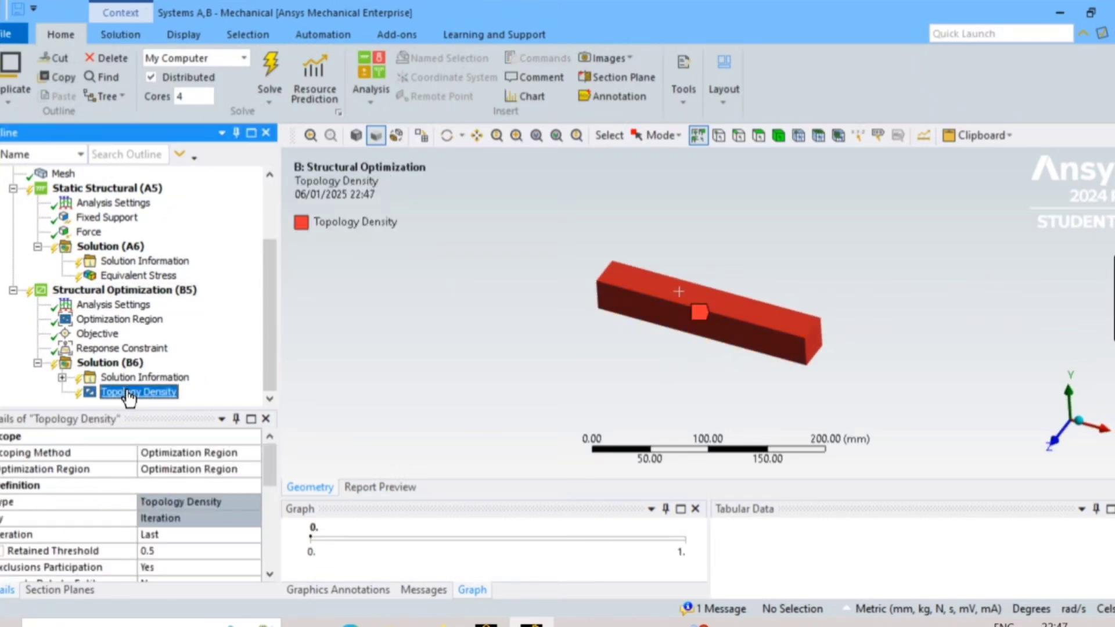
Solve the Topology Density result of the optimization
{"action": "right_click", "coordinate": [128, 395]}
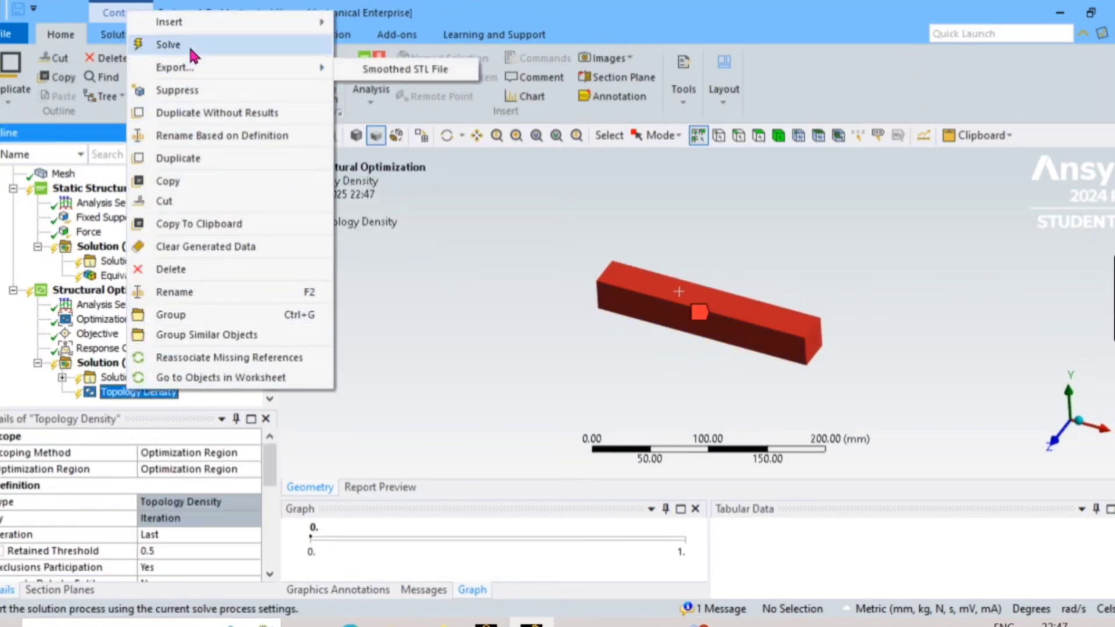
{"action": "left_click", "coordinate": [190, 49]}
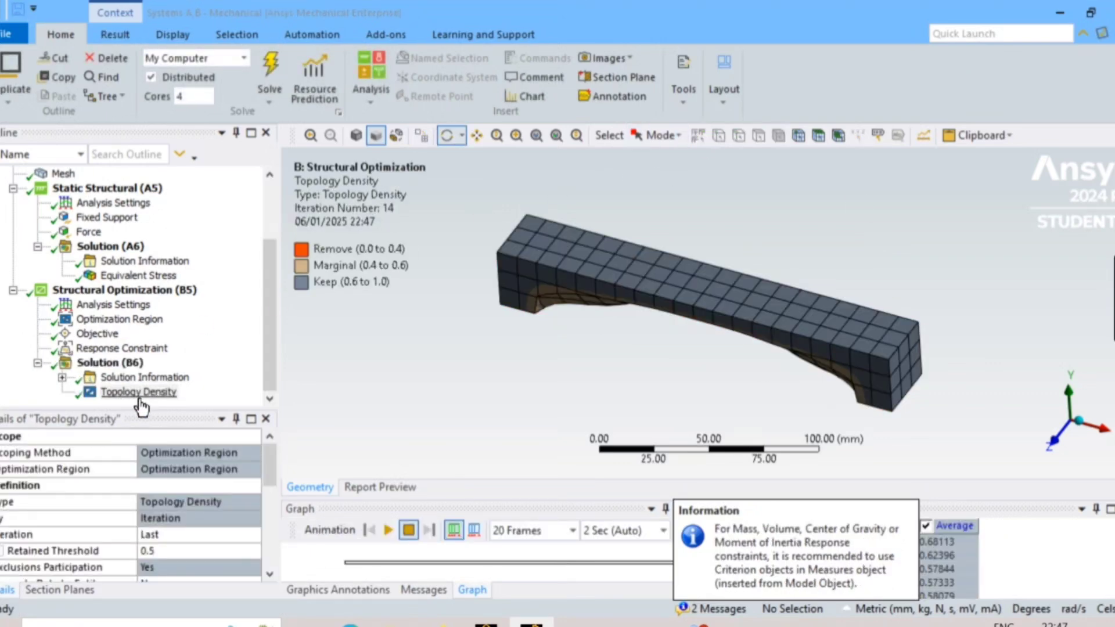
{"action": "left_click_drag", "start_coordinate": [515, 373], "coordinate": [543, 324]}
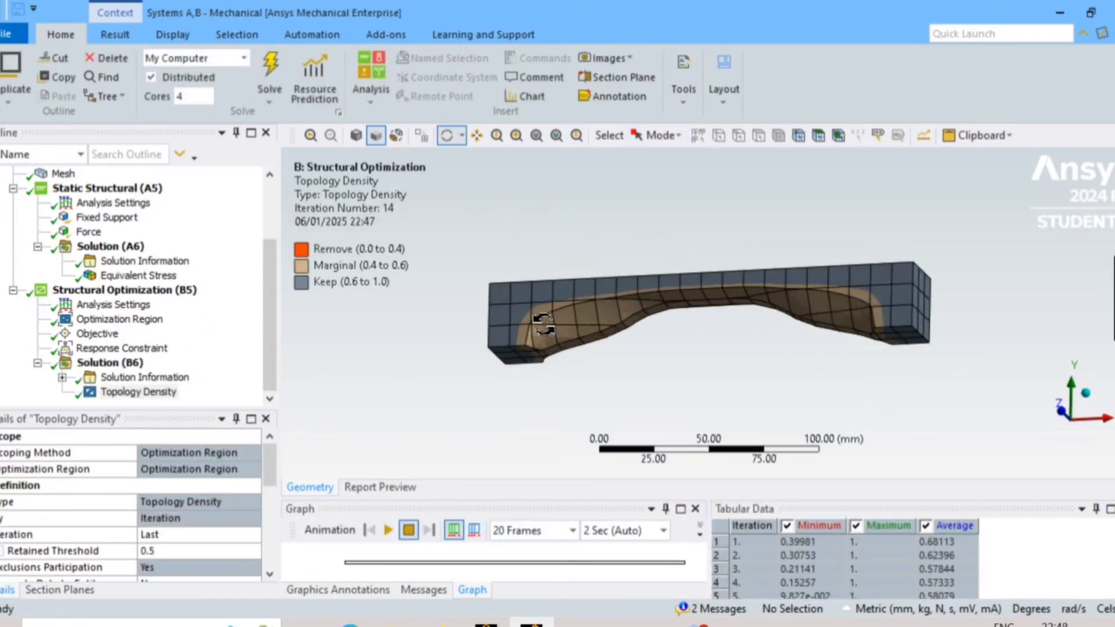
{"action": "left_click_drag", "start_coordinate": [704, 355], "coordinate": [652, 316]}
{"action": "scroll", "coordinate": [87, 262], "scroll_direction": "up", "scroll_amount": 2}
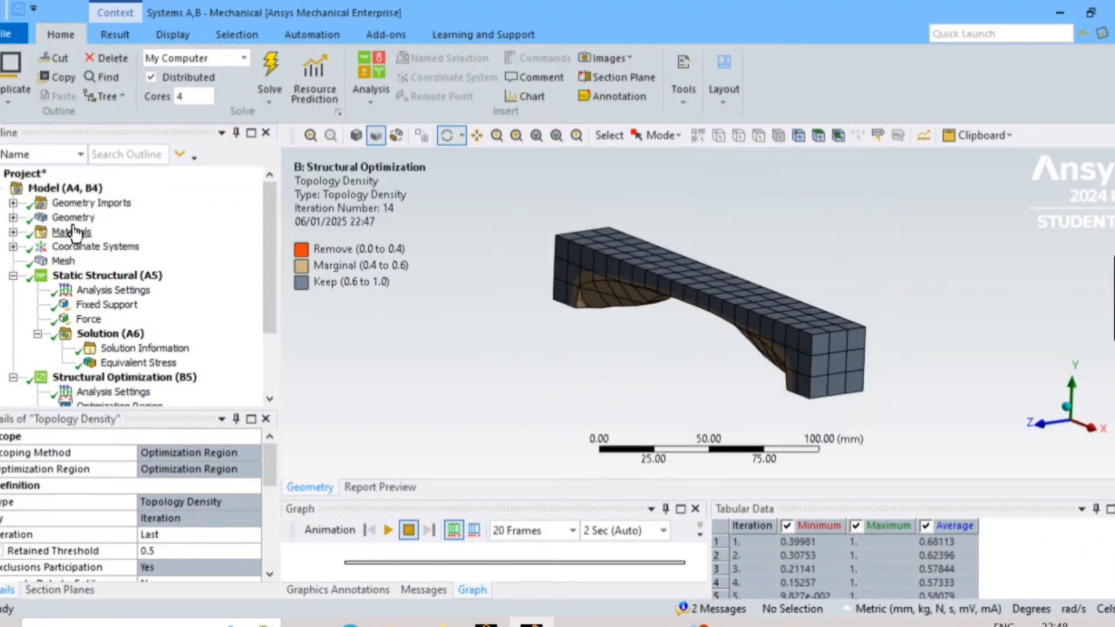
{"action": "left_click", "coordinate": [70, 232]}
{"action": "left_click", "coordinate": [74, 218]}
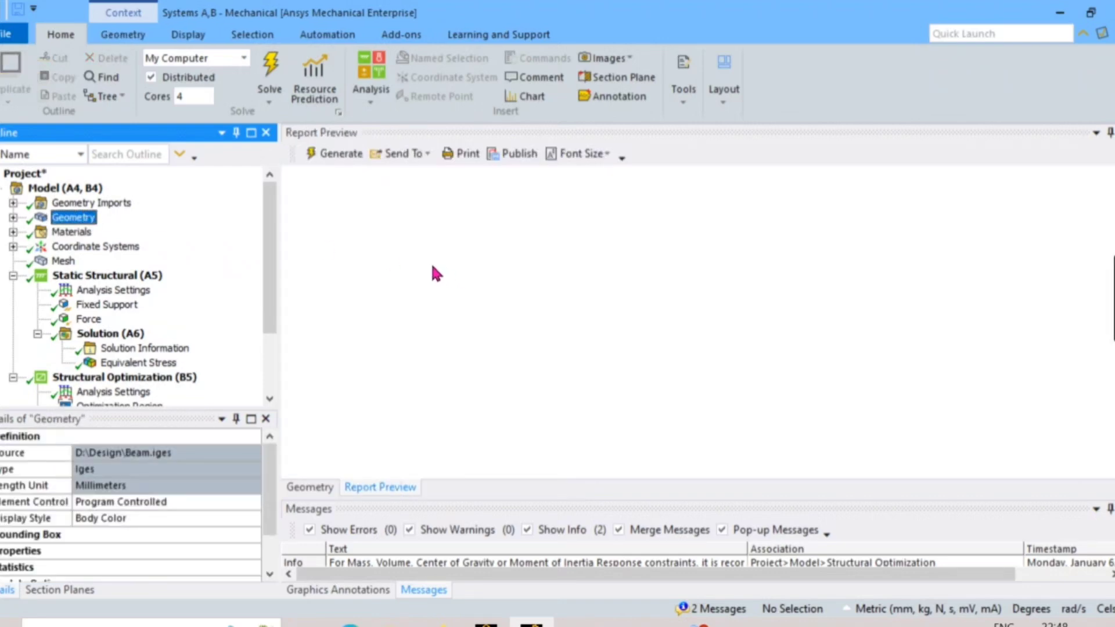
{"action": "left_click", "coordinate": [306, 486]}
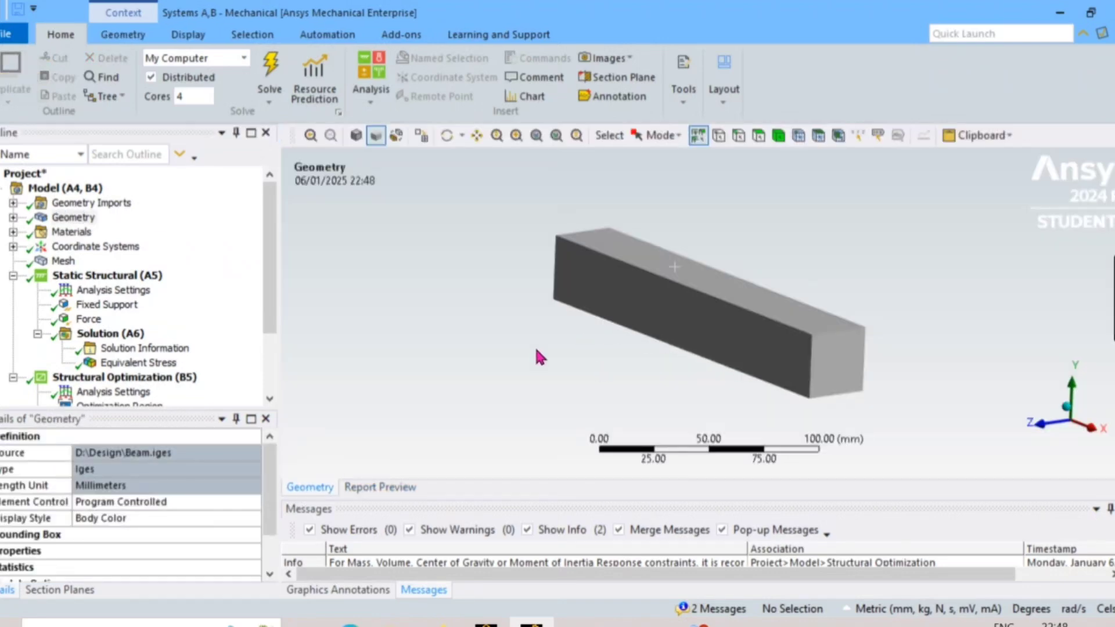
{"action": "scroll", "coordinate": [154, 347], "scroll_direction": "down", "scroll_amount": 2}
{"action": "left_click", "coordinate": [145, 392]}
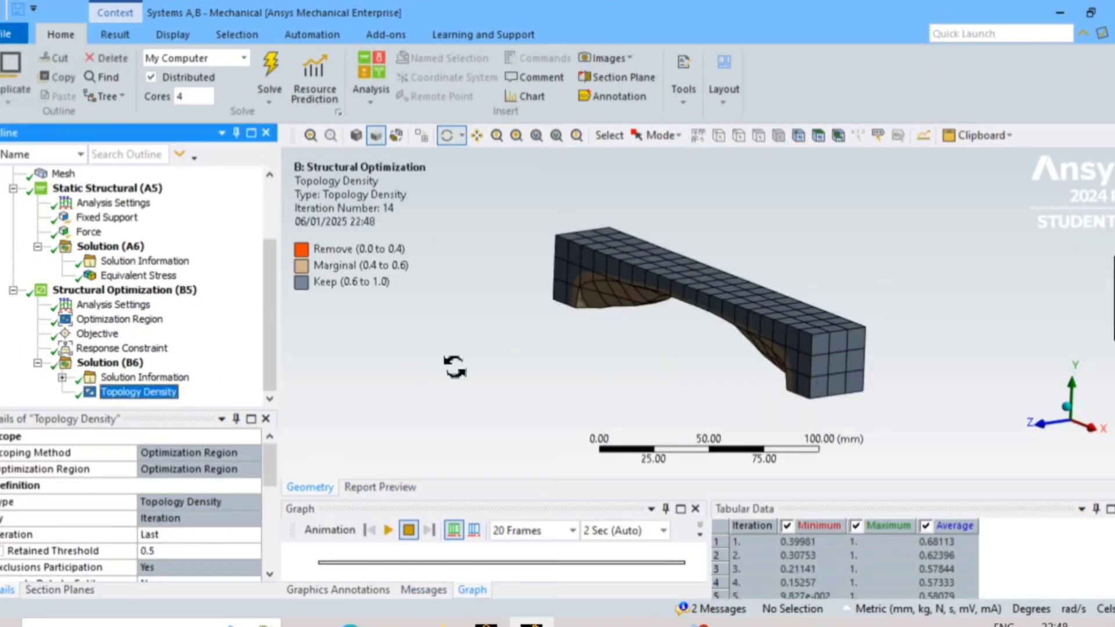
{"action": "left_click_drag", "start_coordinate": [513, 318], "coordinate": [492, 380]}
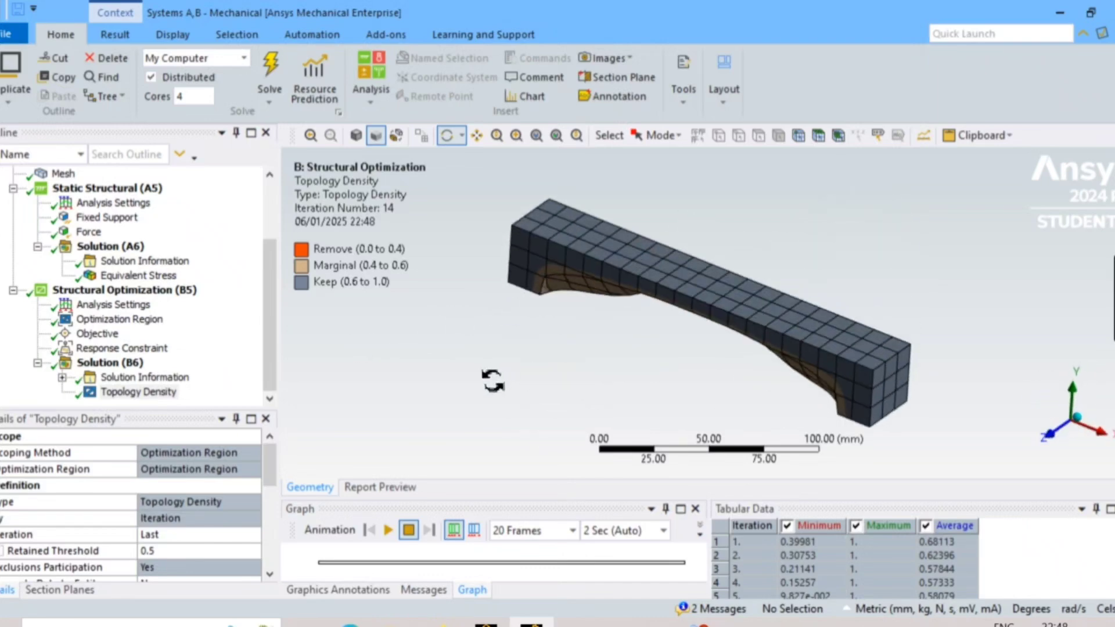
{"action": "left_click", "coordinate": [115, 35]}
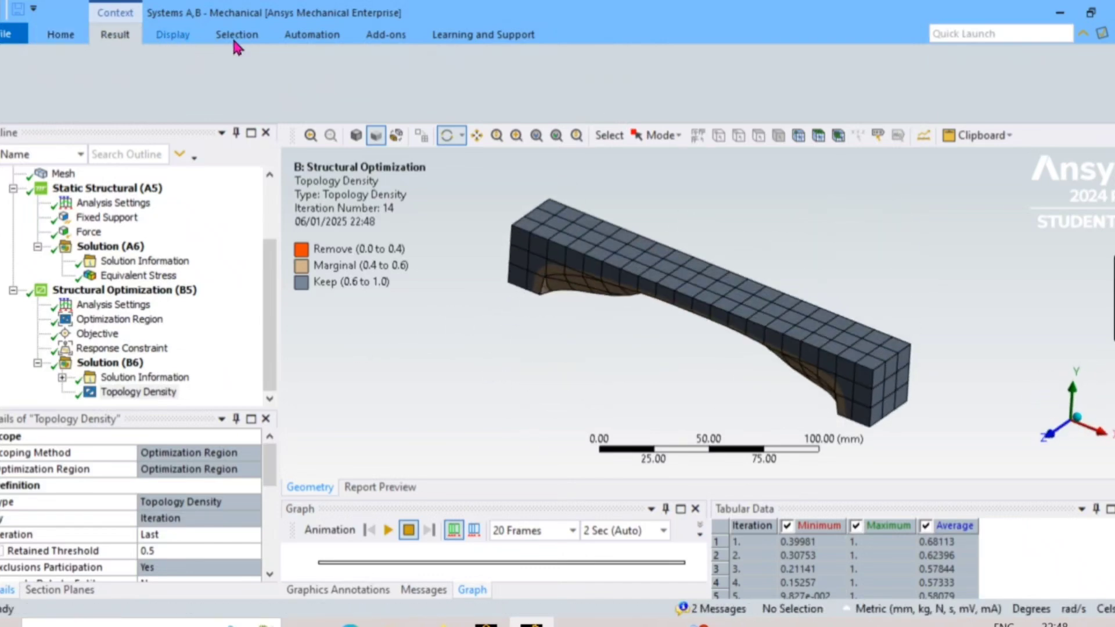
Hide mesh edges on the result with No WireFrame and orbit the beam
{"action": "left_click", "coordinate": [672, 94]}
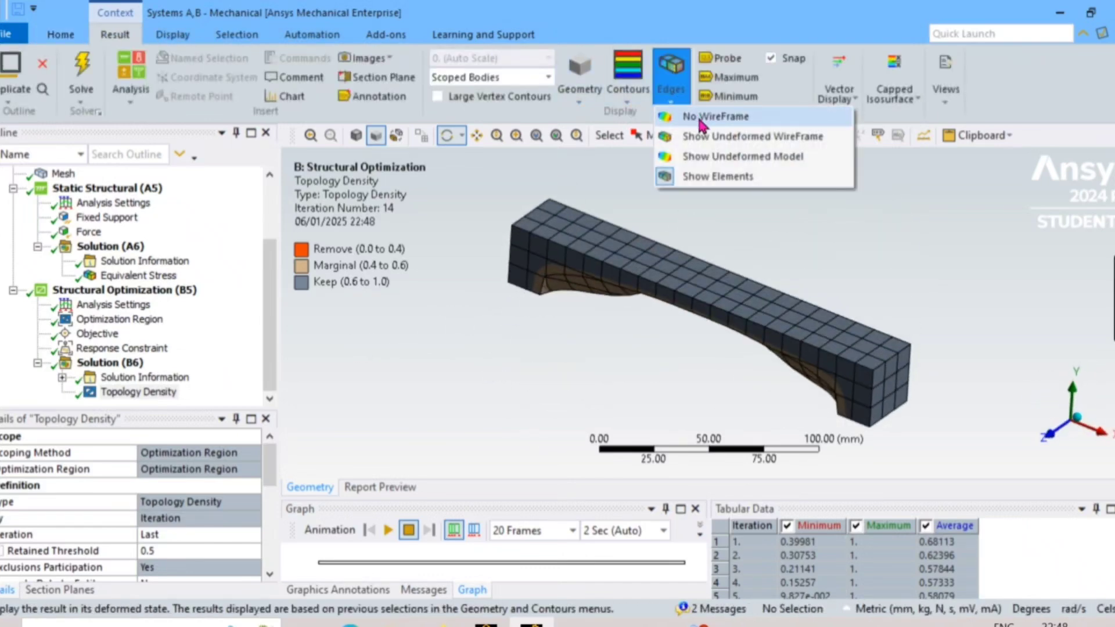
{"action": "left_click", "coordinate": [698, 115]}
{"action": "left_click_drag", "start_coordinate": [617, 239], "coordinate": [661, 225]}
{"action": "left_click_drag", "start_coordinate": [699, 280], "coordinate": [448, 347]}
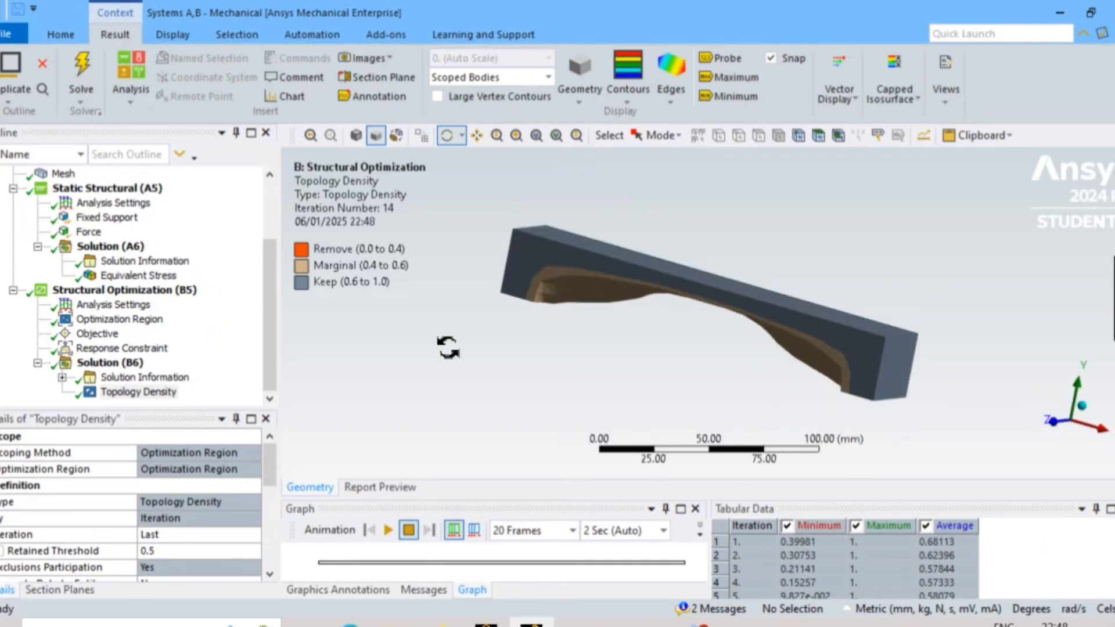
Raise the Retained Threshold to 0.87, then switch to the Equivalent Stress result
{"action": "left_click", "coordinate": [177, 548]}
{"action": "left_click_drag", "start_coordinate": [213, 549], "coordinate": [243, 559]}
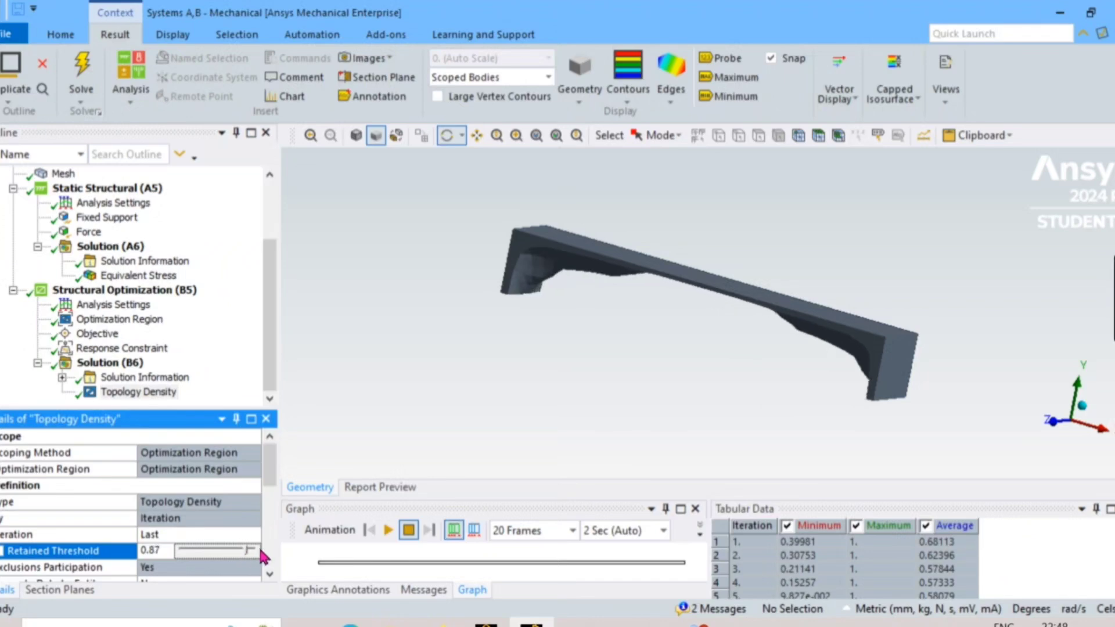
{"action": "left_click_drag", "start_coordinate": [478, 406], "coordinate": [604, 373]}
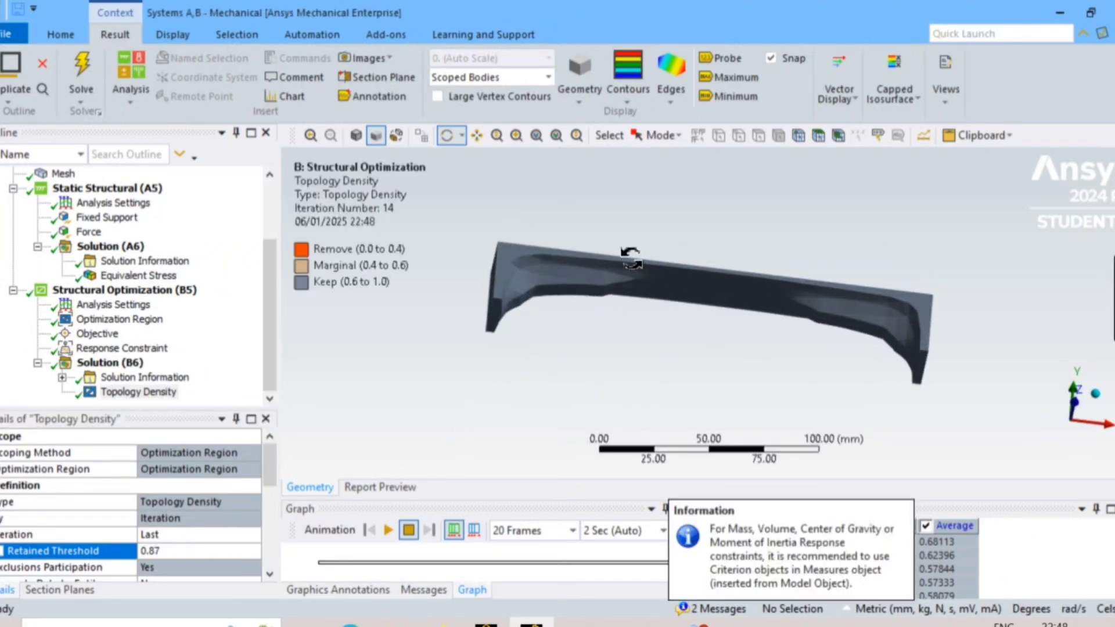
{"action": "left_click_drag", "start_coordinate": [689, 288], "coordinate": [514, 303]}
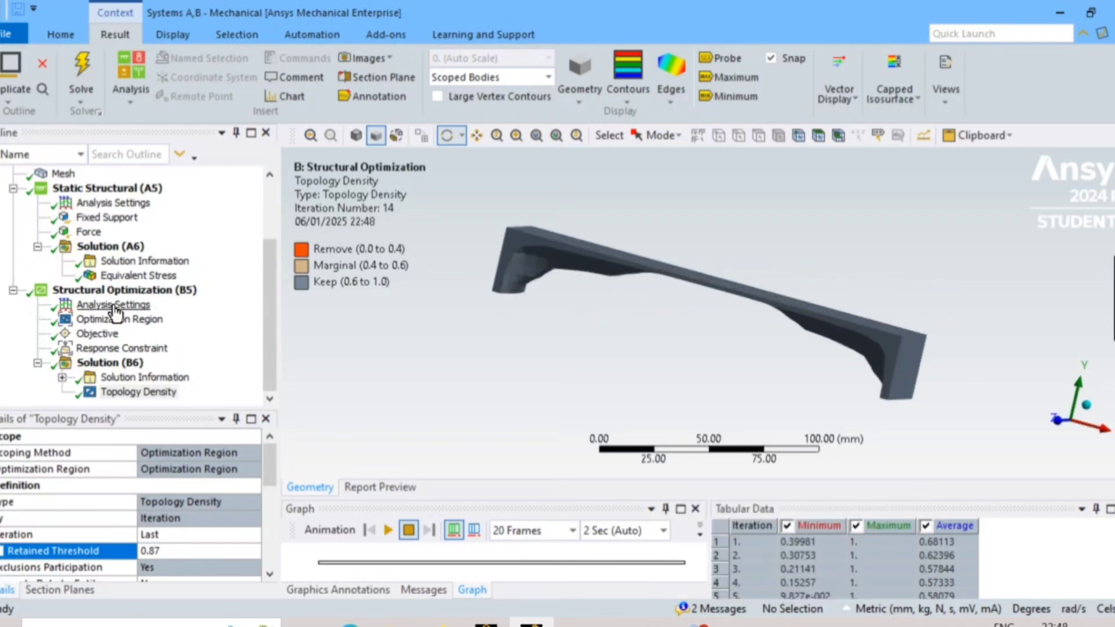
{"action": "left_click", "coordinate": [138, 275]}
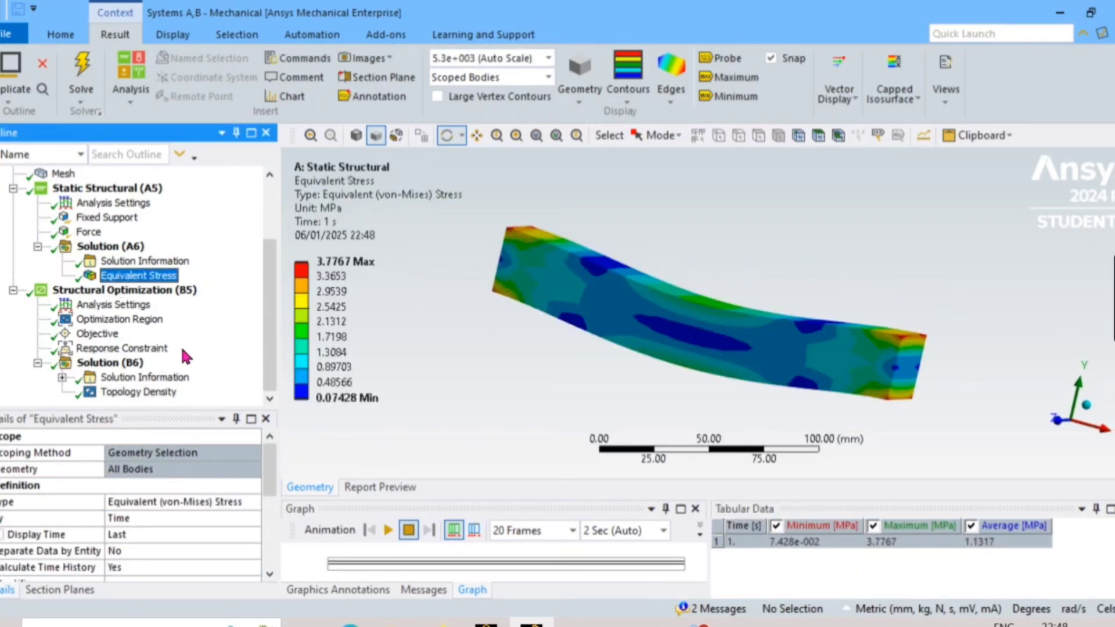
Show the 0.87-threshold Topology Density result again from a side view
{"action": "left_click", "coordinate": [133, 392]}
{"action": "left_click_drag", "start_coordinate": [639, 341], "coordinate": [689, 342]}
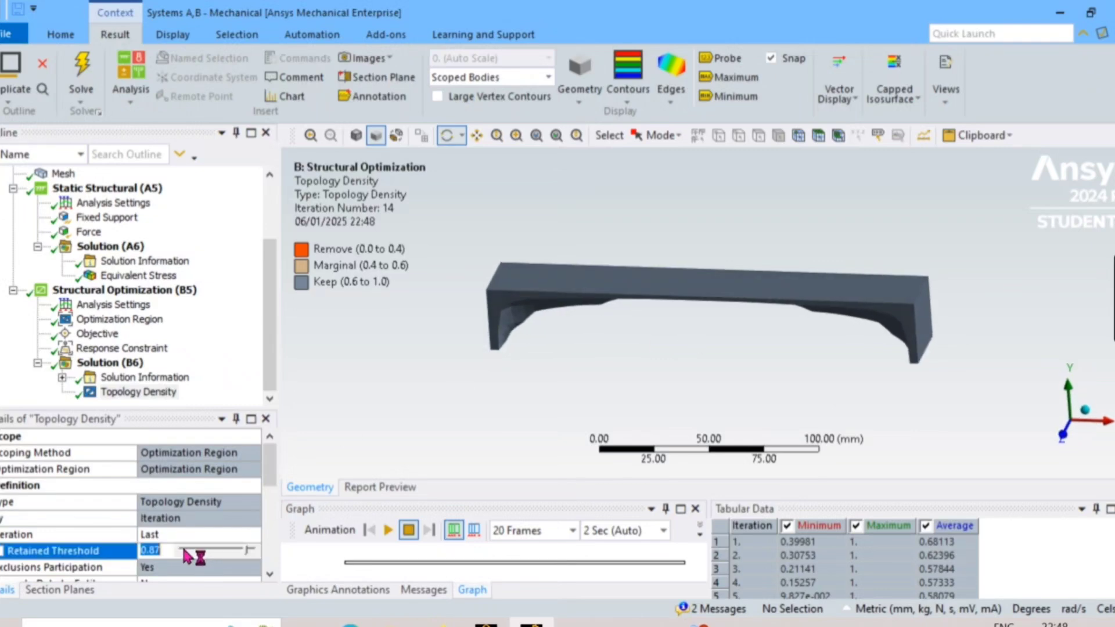
Lower the Topology Density Retained Threshold to 0.23 to reveal the removed material beneath the beam
{"action": "left_click", "coordinate": [191, 548]}
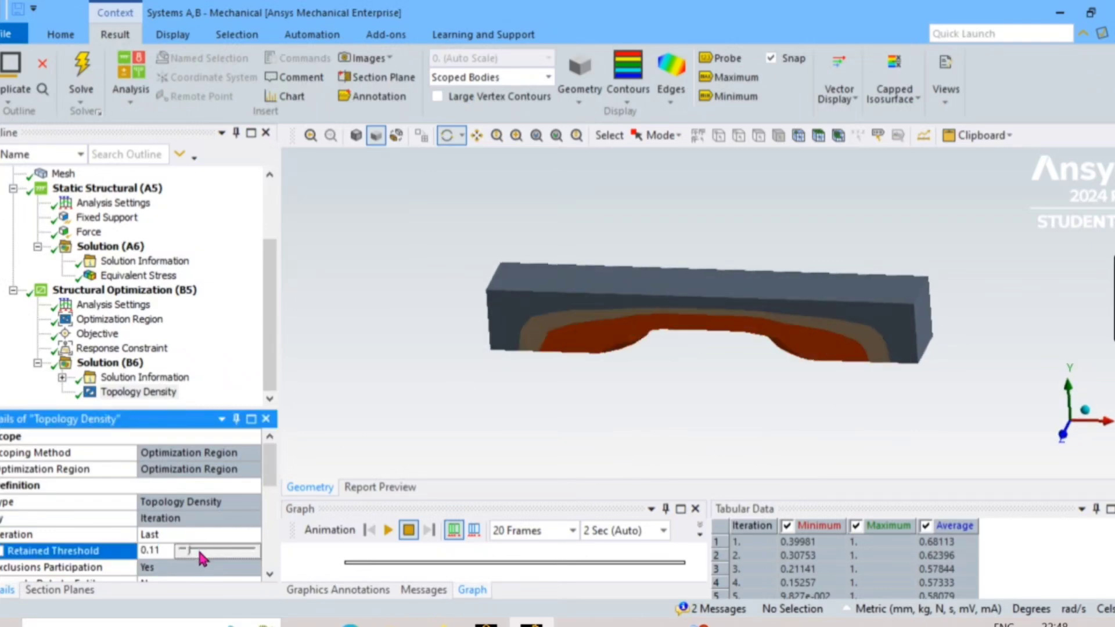
{"action": "left_click_drag", "start_coordinate": [194, 547], "coordinate": [197, 547]}
{"action": "left_click_drag", "start_coordinate": [615, 360], "coordinate": [364, 440]}
Orbit the beam through isometric, side, end-on and diagonal views to inspect the Remove, Marginal and Keep bands
{"action": "left_click_drag", "start_coordinate": [616, 385], "coordinate": [503, 368]}
{"action": "left_click_drag", "start_coordinate": [425, 370], "coordinate": [555, 376]}
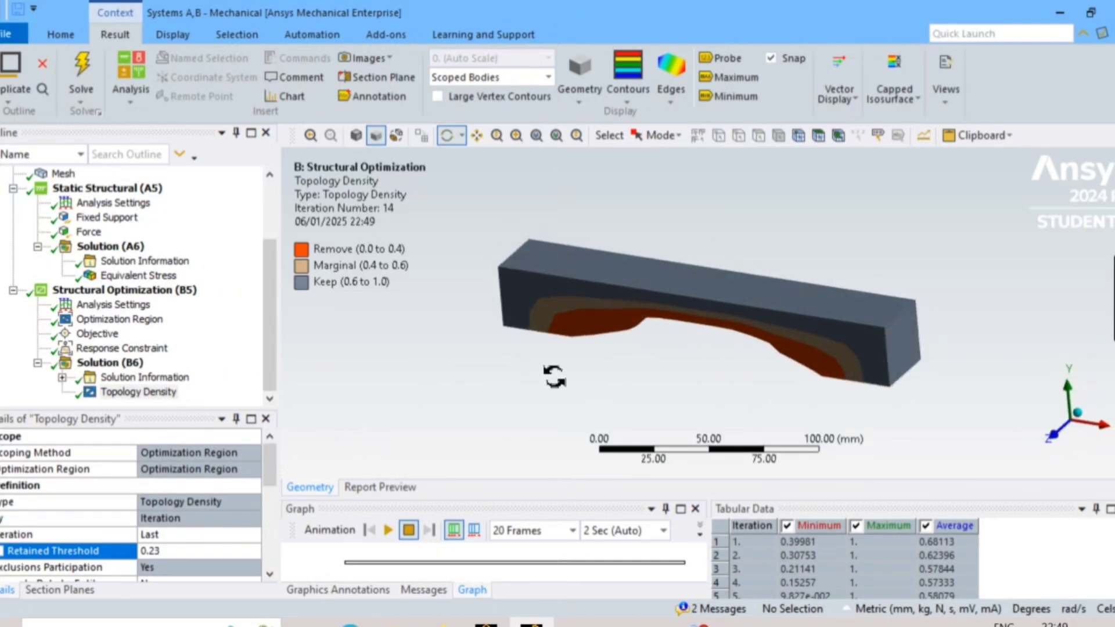
{"action": "left_click_drag", "start_coordinate": [708, 374], "coordinate": [669, 351]}
{"action": "left_click_drag", "start_coordinate": [551, 349], "coordinate": [693, 311]}
{"action": "left_click_drag", "start_coordinate": [726, 262], "coordinate": [476, 270]}
{"action": "left_click_drag", "start_coordinate": [593, 268], "coordinate": [589, 241]}
{"action": "left_click_drag", "start_coordinate": [663, 296], "coordinate": [667, 294]}
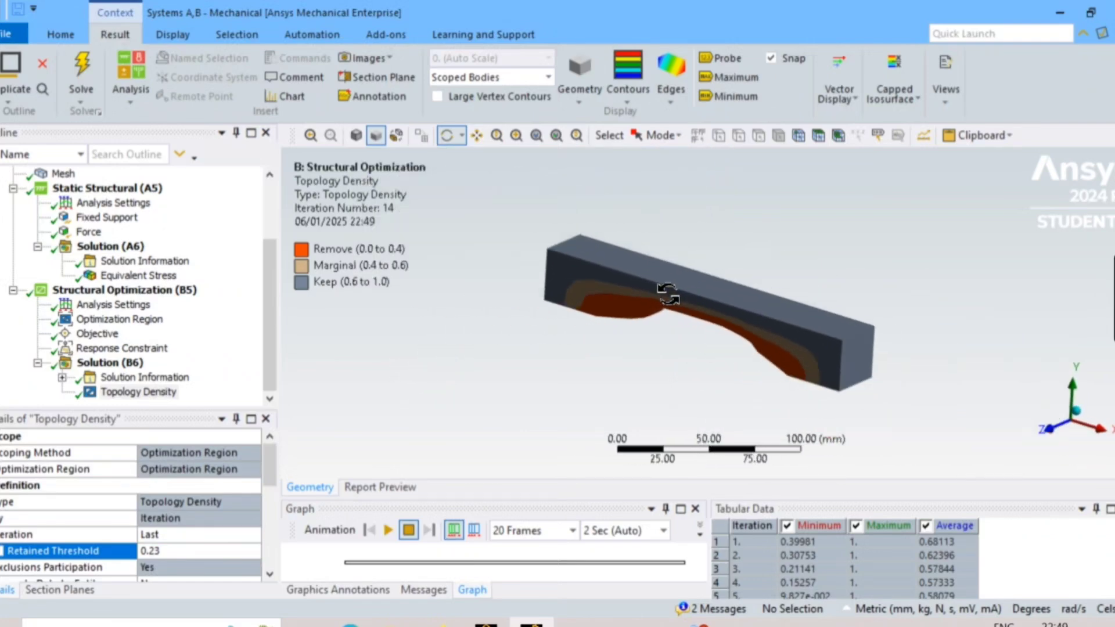
{"action": "left_click_drag", "start_coordinate": [750, 294], "coordinate": [750, 269]}
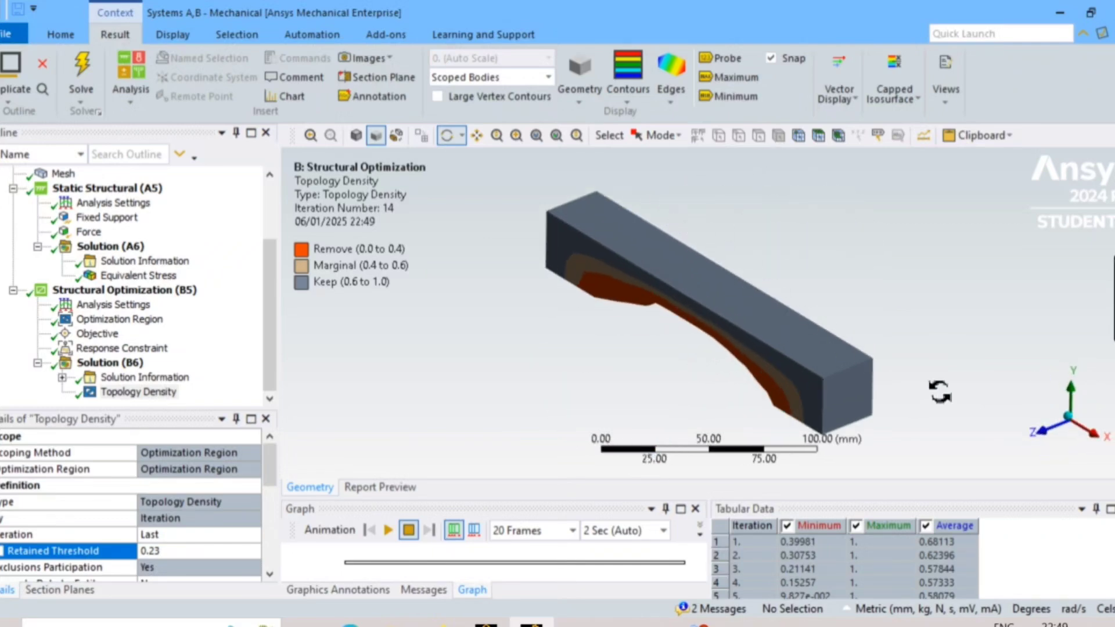